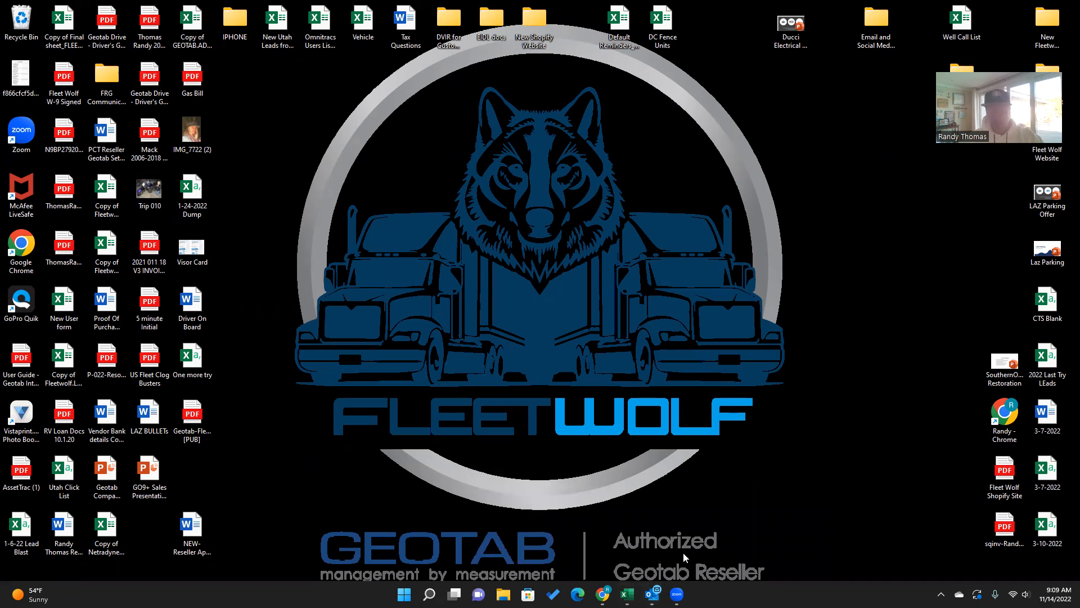
# Step: Open the Welcome to my.geotab.com email and follow its Set Password link
pyautogui.moveTo(652, 594)
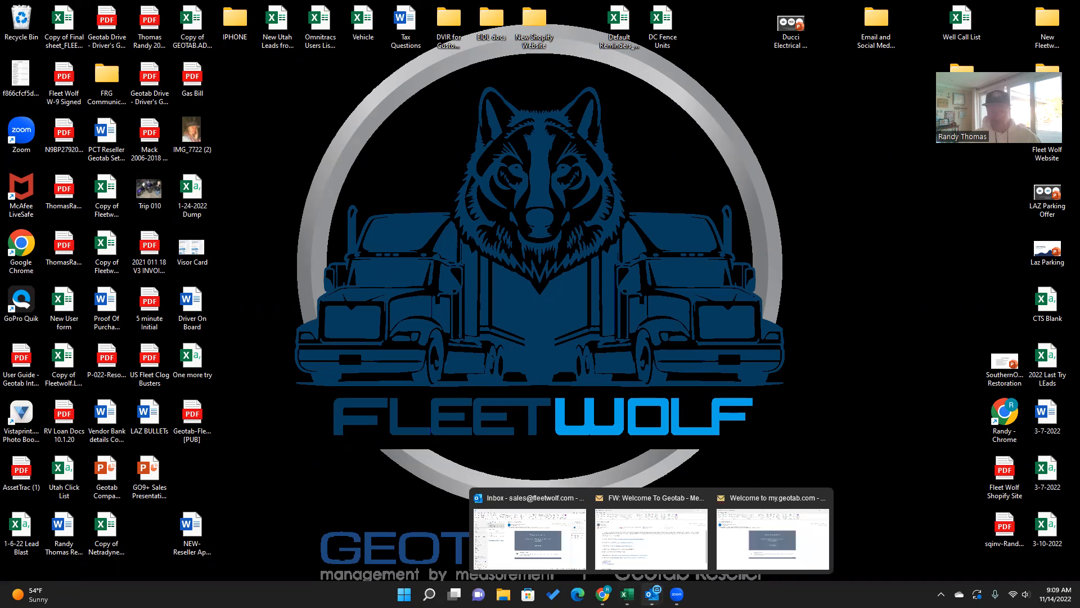
pyautogui.click(735, 547)
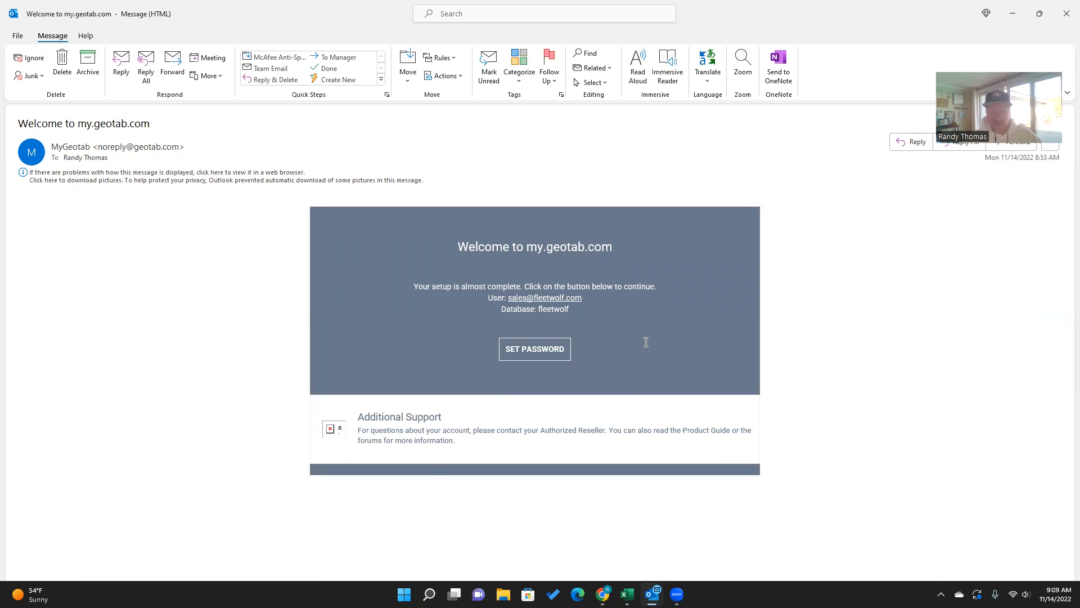
pyautogui.click(536, 351)
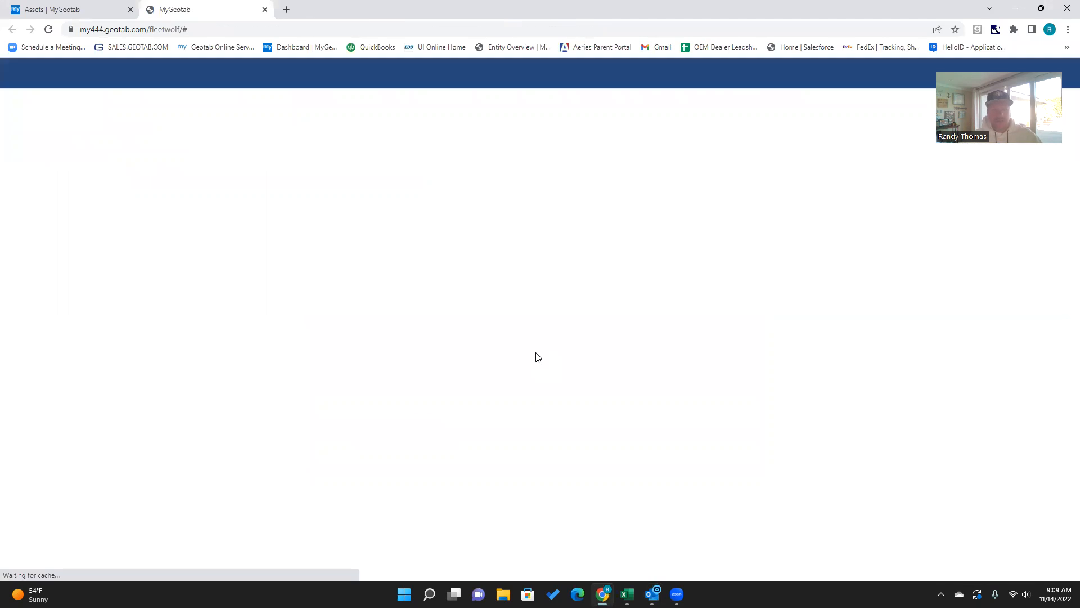
pyautogui.moveTo(705, 159); pyautogui.dragTo(721, 506)
pyautogui.click(689, 497)
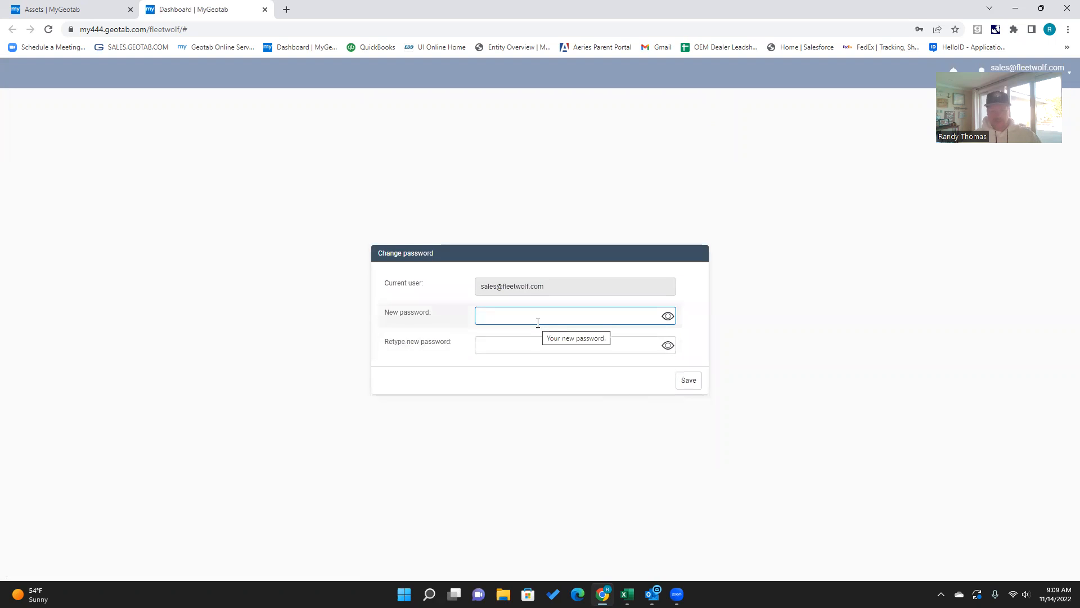
# Step: Enter the new account password, retype it to confirm, and save it
pyautogui.write('•')
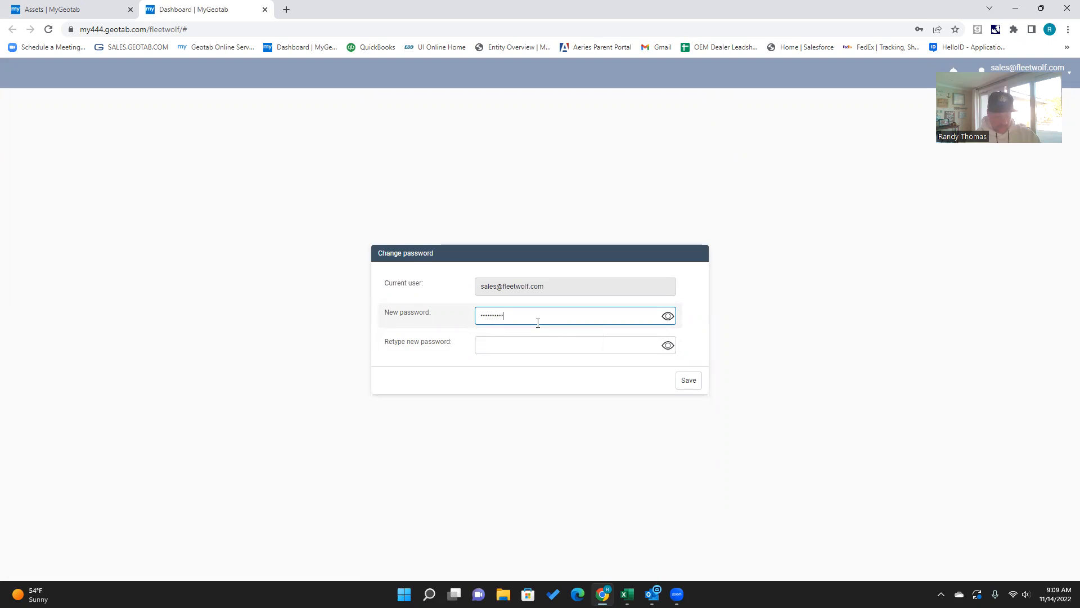
pyautogui.press('Tab')
pyautogui.press('Tab')
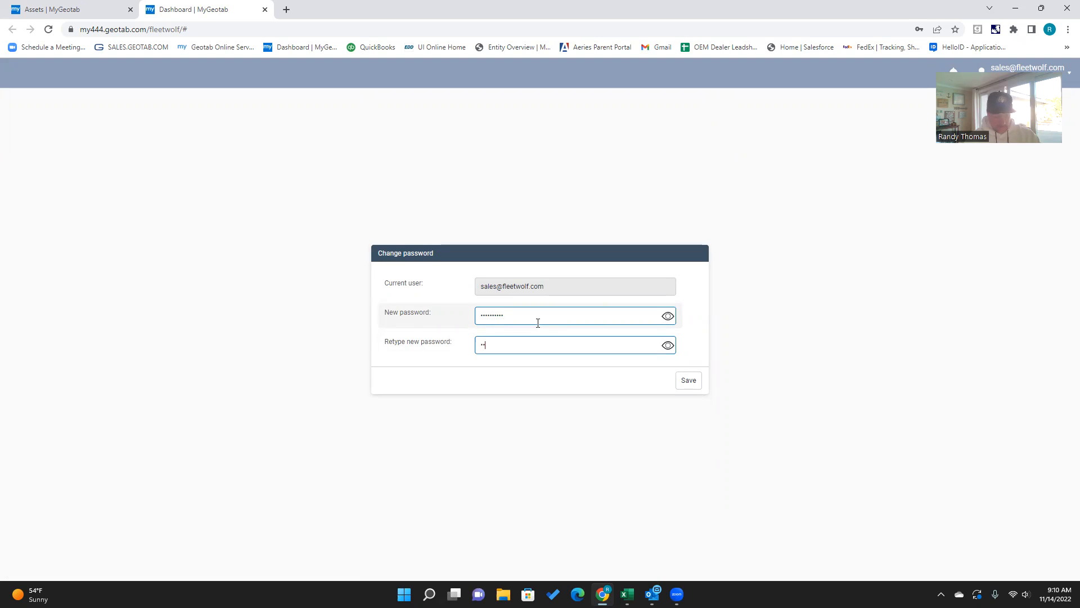
pyautogui.write('*')
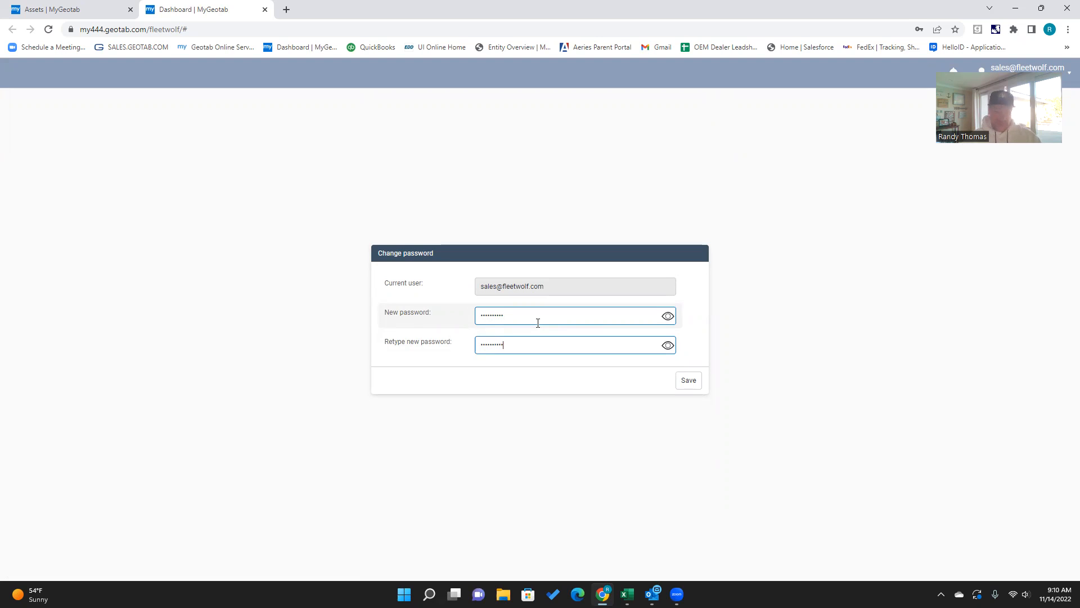
pyautogui.click(688, 381)
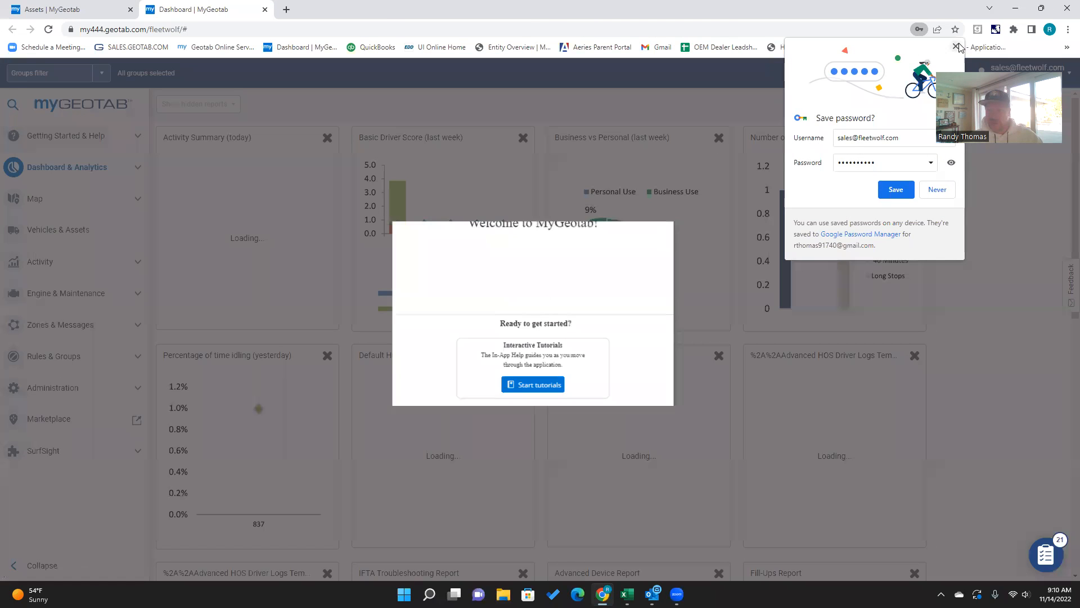
# Step: Dismiss the save-password prompt and the Welcome to MyGeotab dialog, then open the Users page under Administration
pyautogui.click(956, 47)
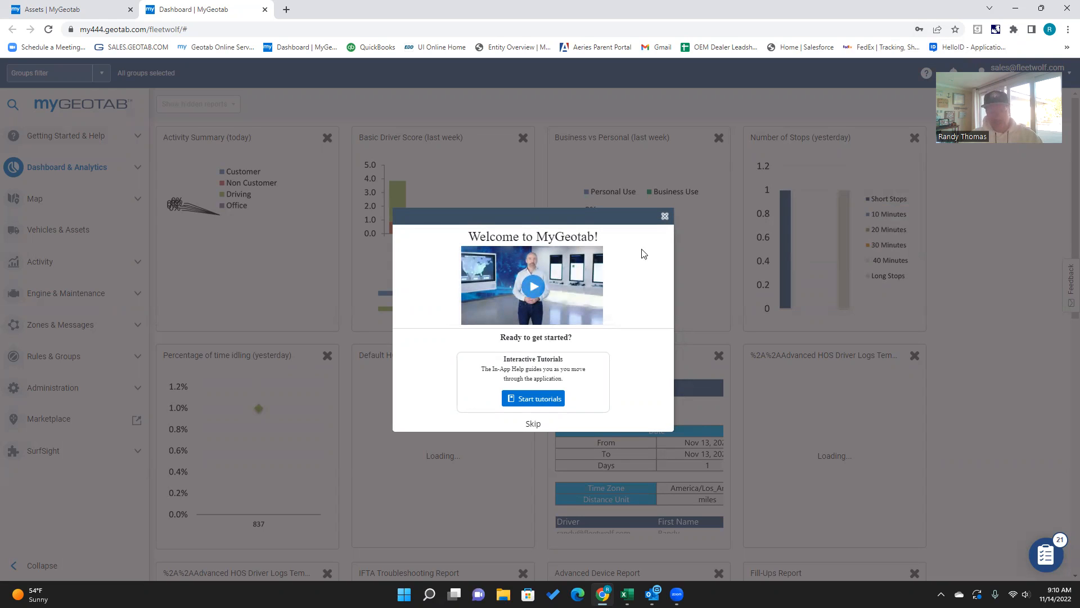
pyautogui.click(667, 218)
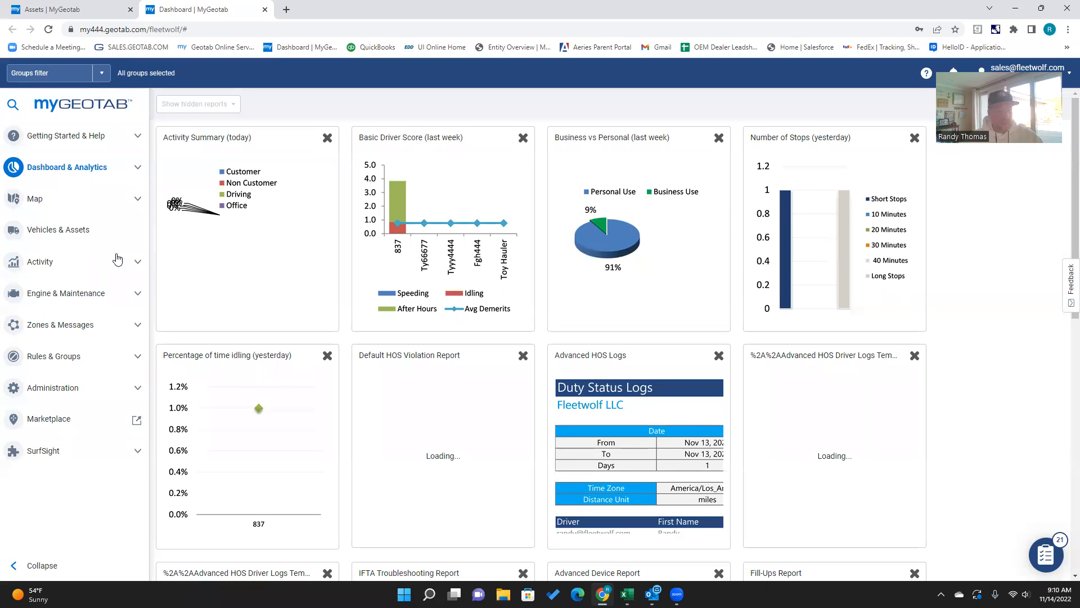
pyautogui.click(56, 389)
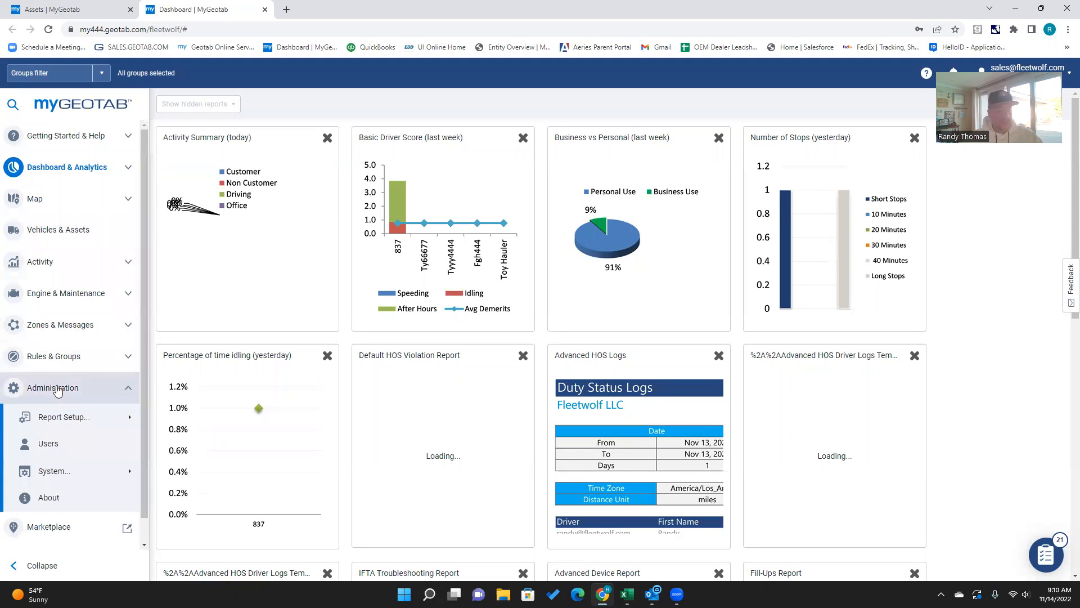
pyautogui.click(51, 445)
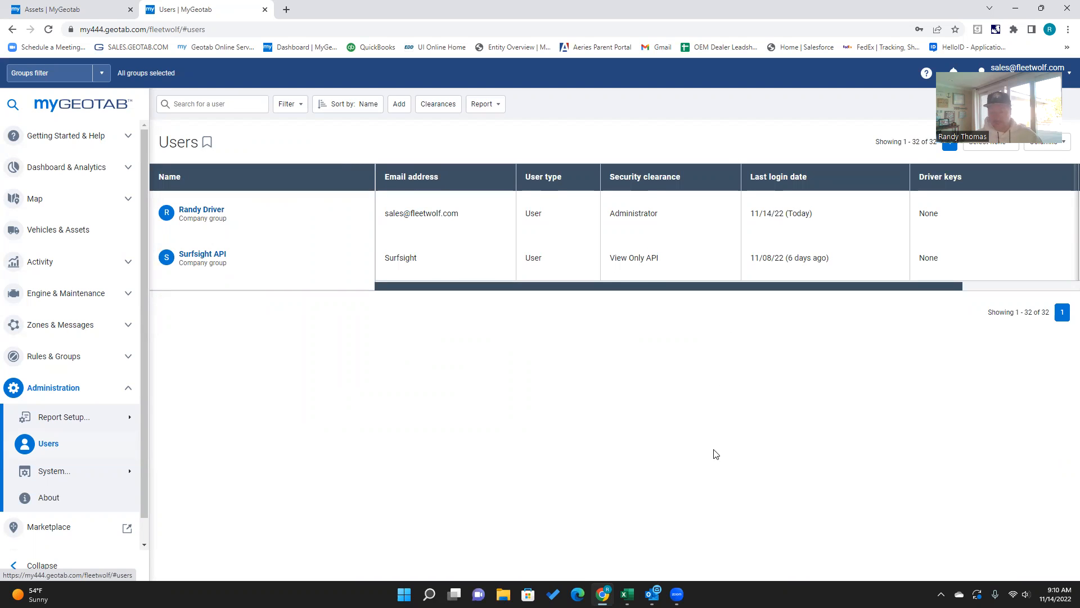
# Step: Read through the forwarded Welcome To Geotab email with its training links, then close it
pyautogui.moveTo(653, 594)
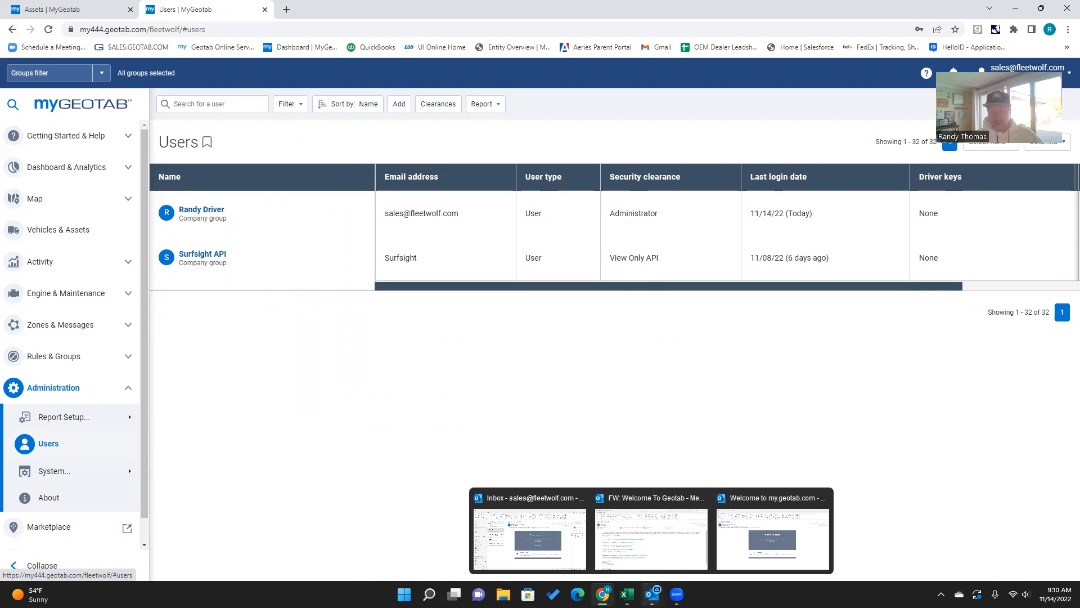
pyautogui.click(662, 543)
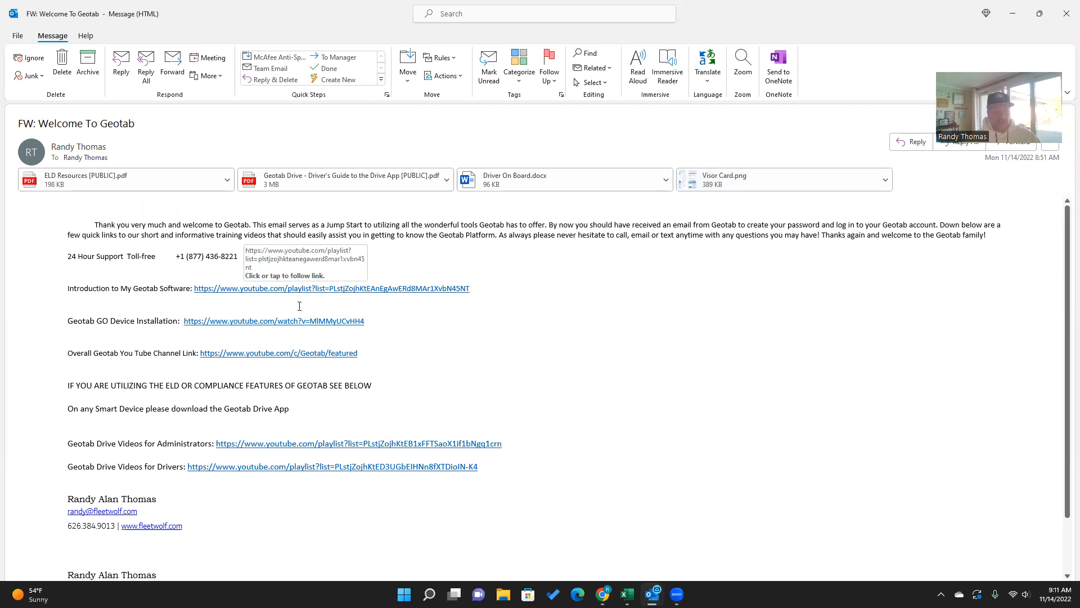
pyautogui.scroll(-2, 316, 306)
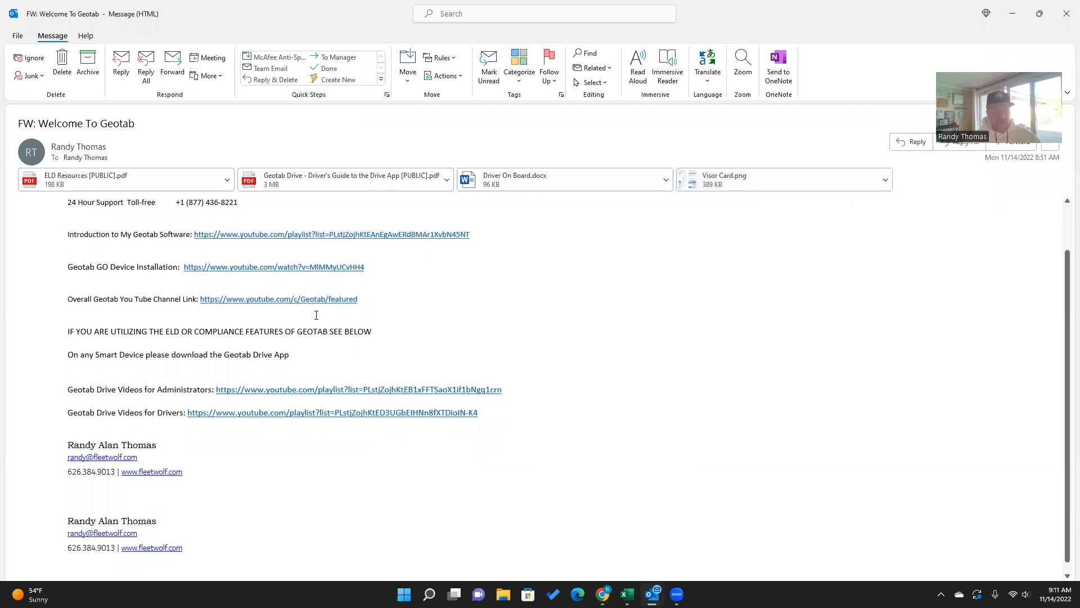
pyautogui.scroll(2, 519, 328)
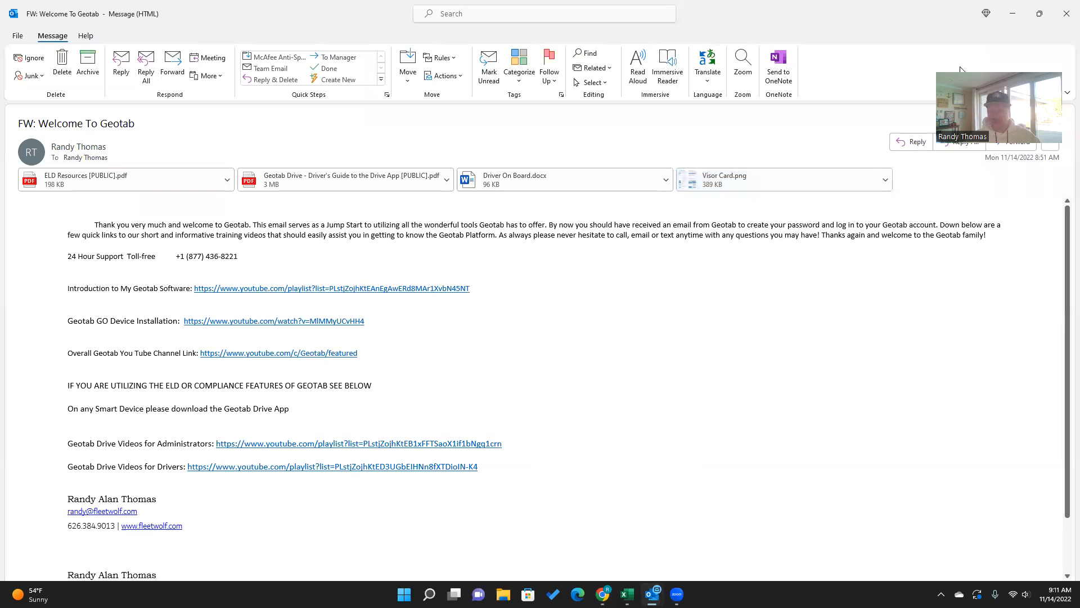
pyautogui.click(1013, 14)
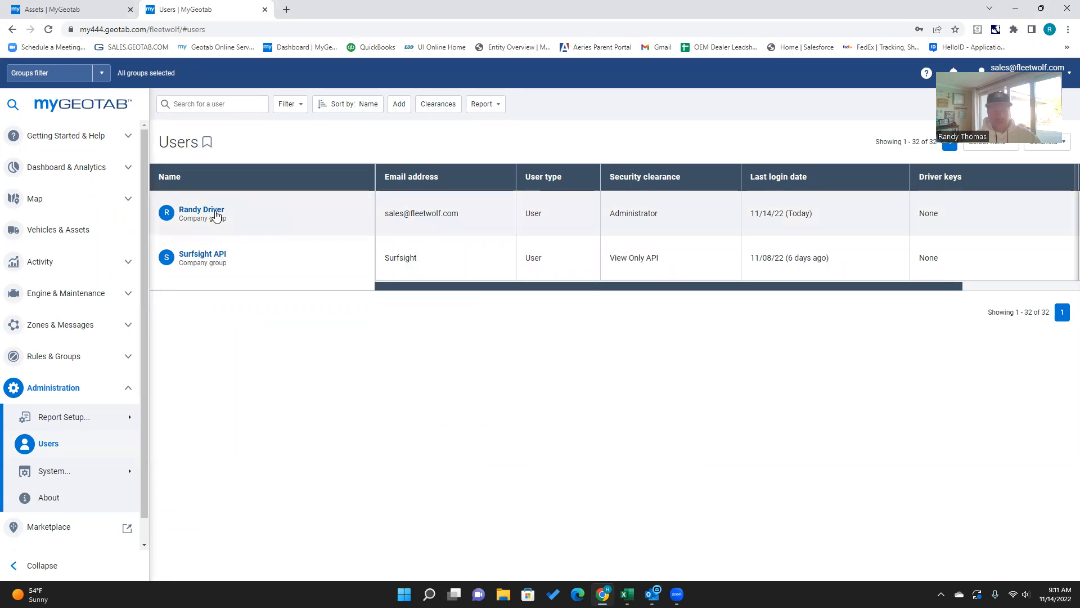
# Step: Open the administrator user's edit page and review the security clearance options without changing them
pyautogui.click(203, 211)
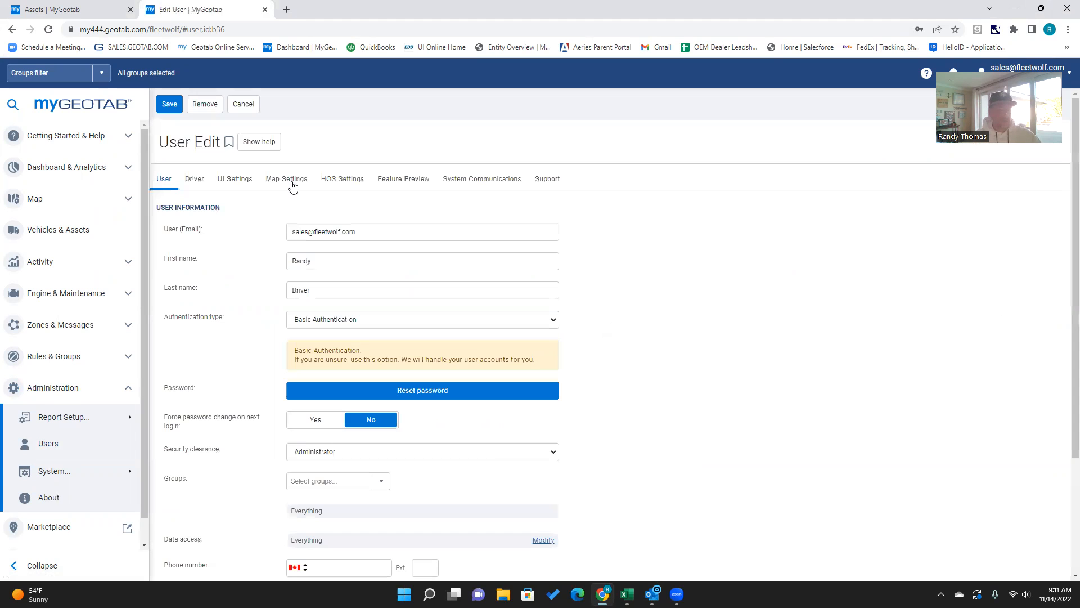
pyautogui.scroll(-2, 367, 256)
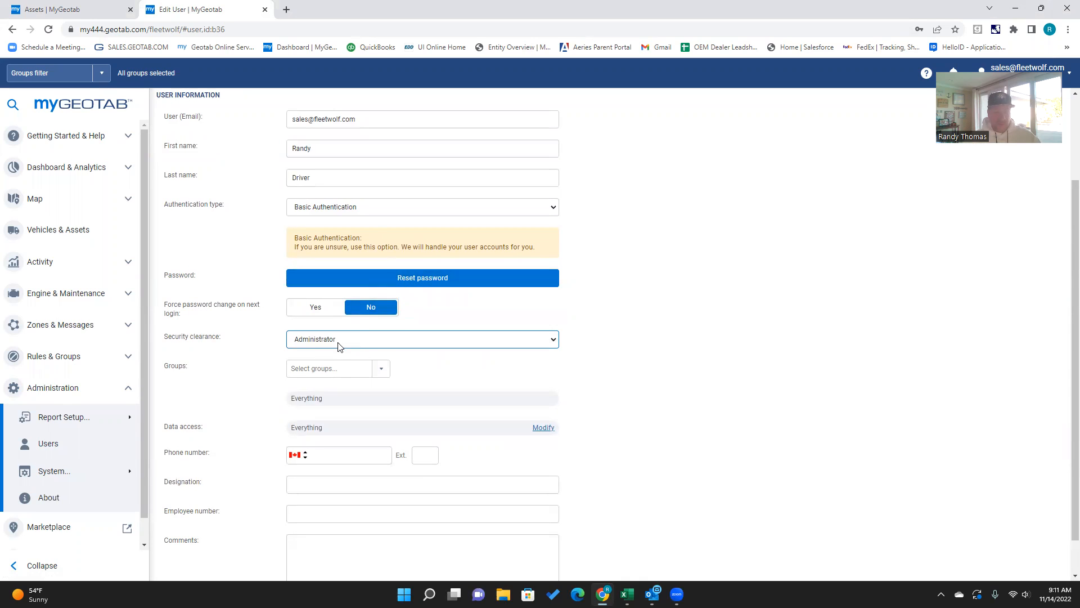
pyautogui.click(362, 344)
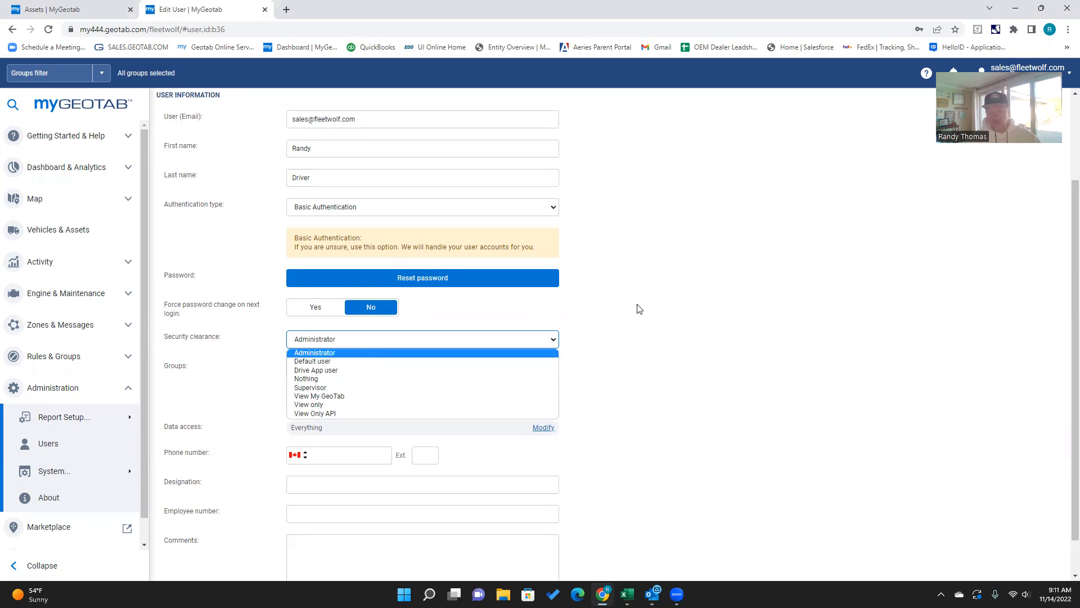
pyautogui.click(675, 364)
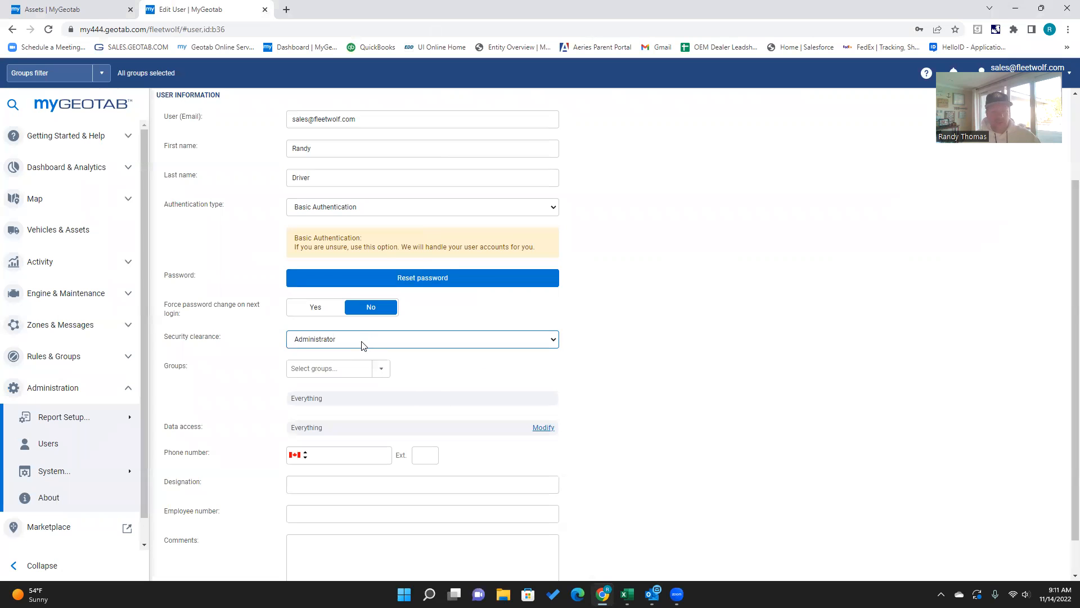
pyautogui.scroll(2, 363, 345)
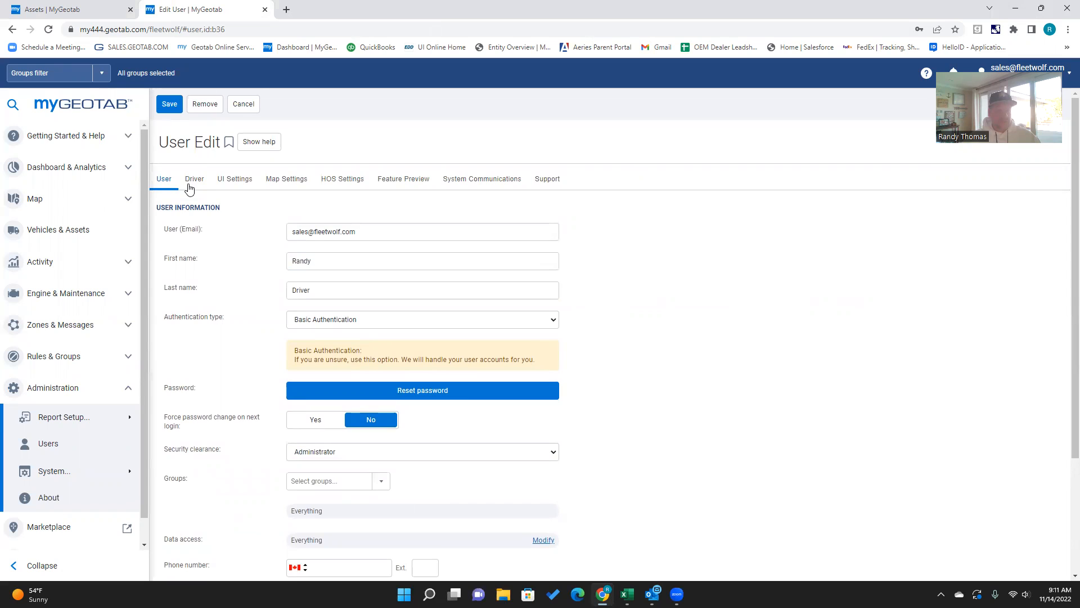
# Step: Mark this user as a driver in the Driver settings
pyautogui.click(195, 179)
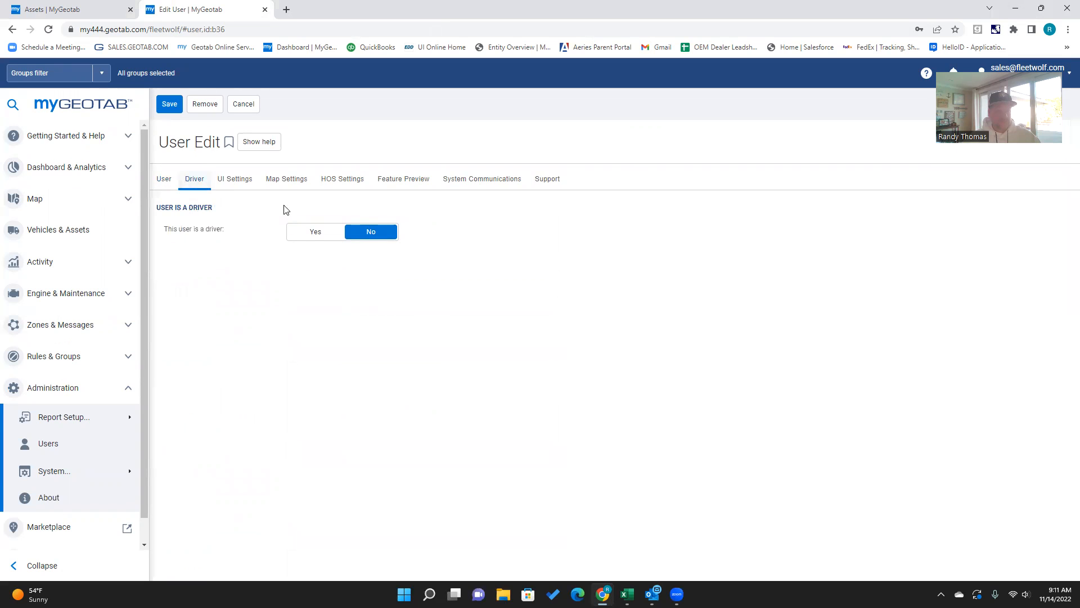
pyautogui.click(314, 235)
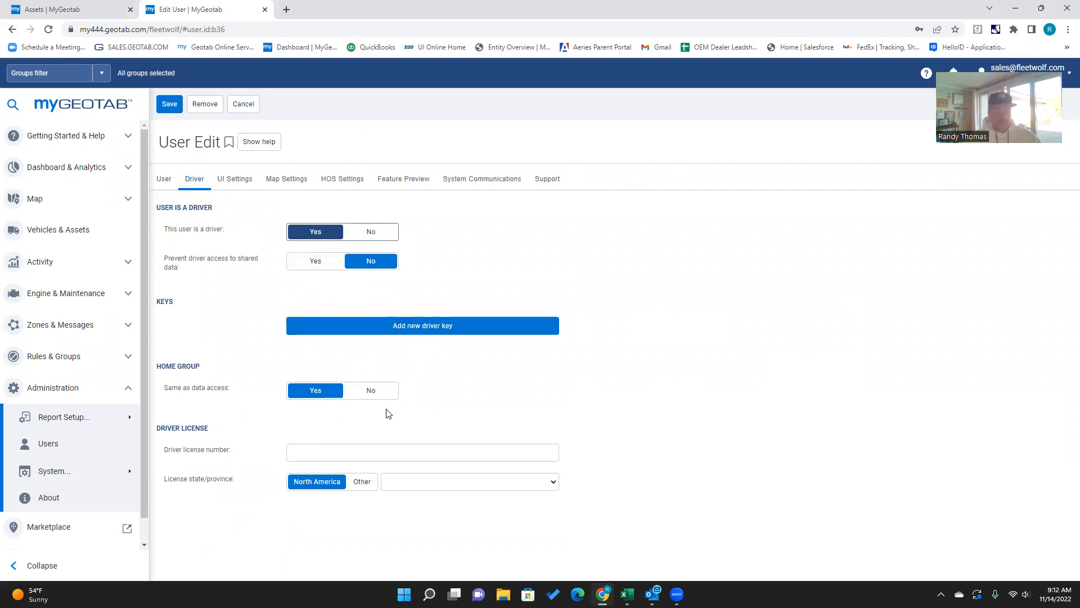
# Step: Enter the driver's license number and set the license state to California
pyautogui.click(333, 449)
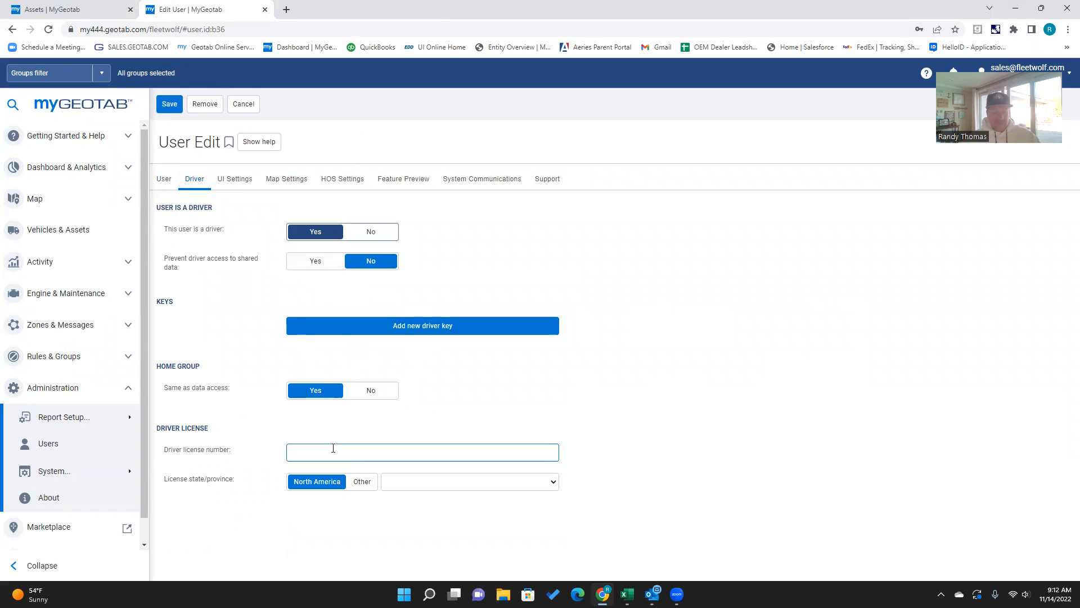
pyautogui.write('d')
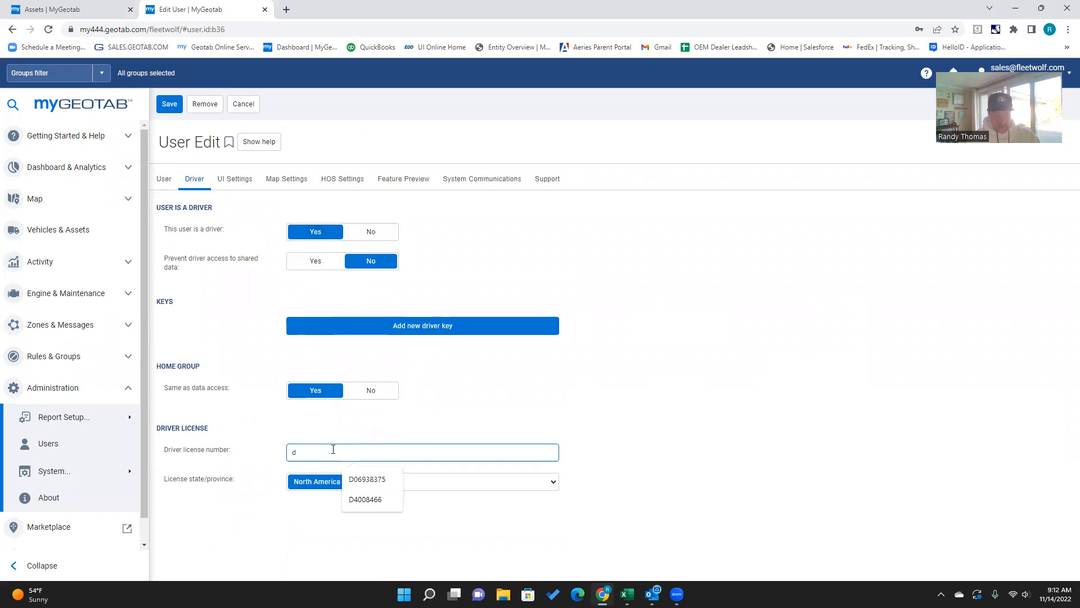
pyautogui.write('123456789')
pyautogui.click(448, 485)
pyautogui.press('c')
pyautogui.click(412, 383)
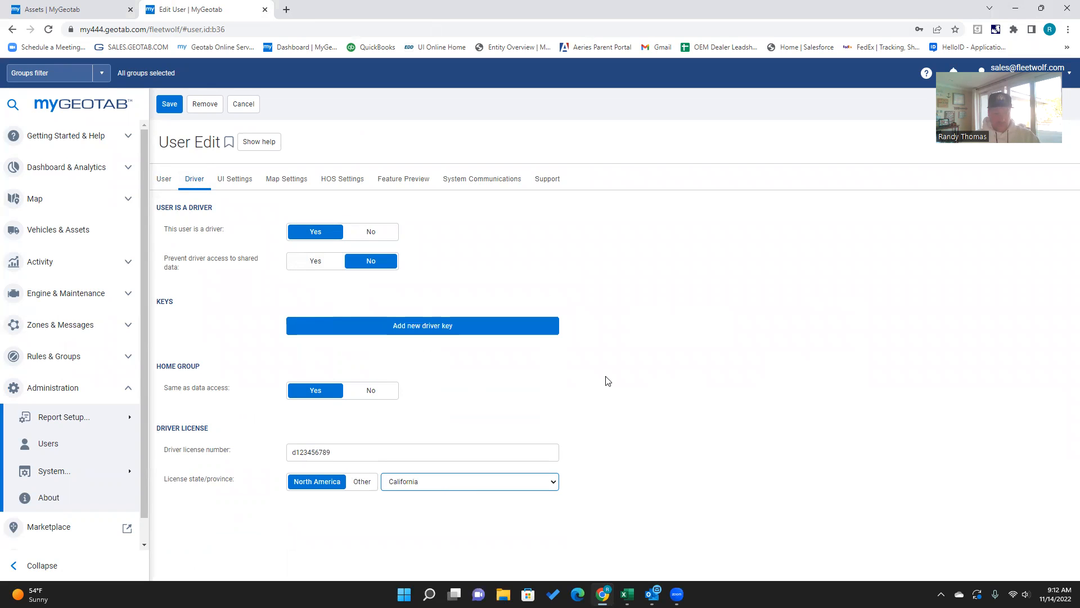
# Step: Review the UI Settings and Map Settings tabs and dismiss the save-password prompt
pyautogui.click(240, 180)
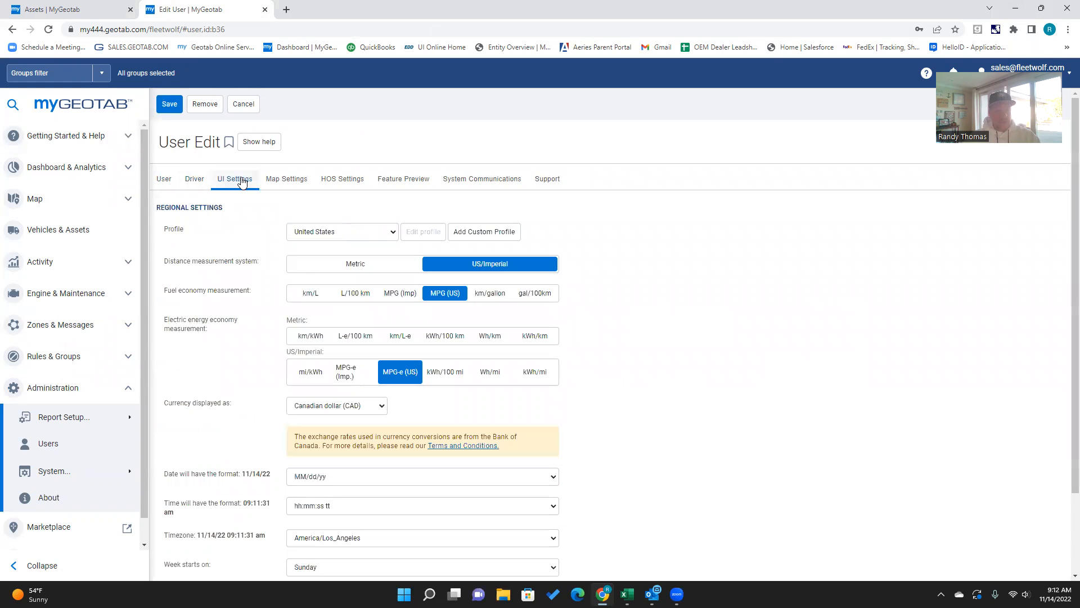
pyautogui.click(297, 182)
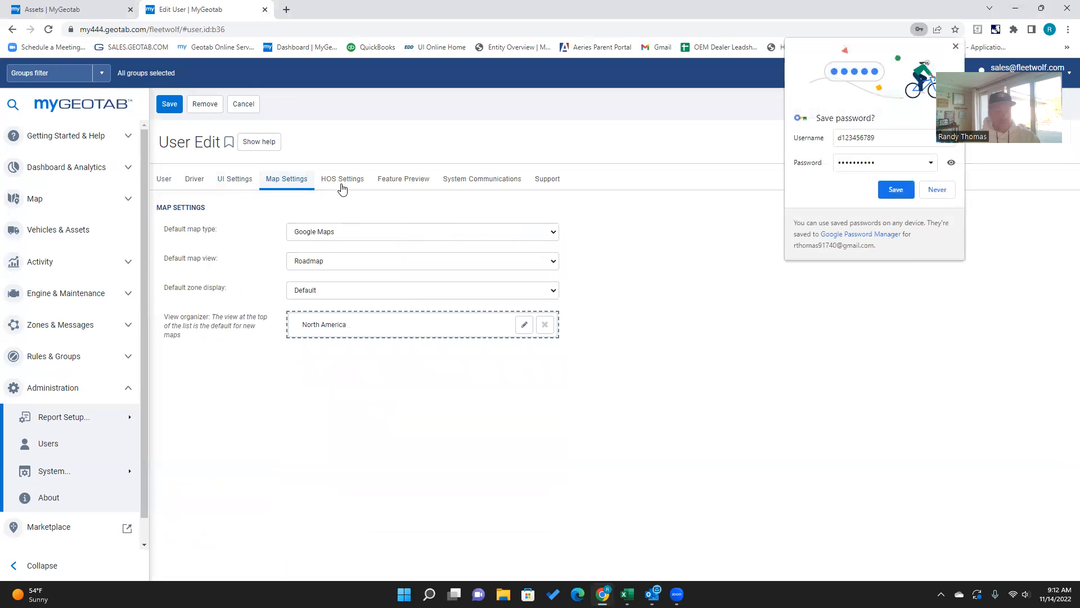
pyautogui.click(956, 47)
# Step: Set the hours of service ruleset to USA Property 70-hour/8-day
pyautogui.click(342, 189)
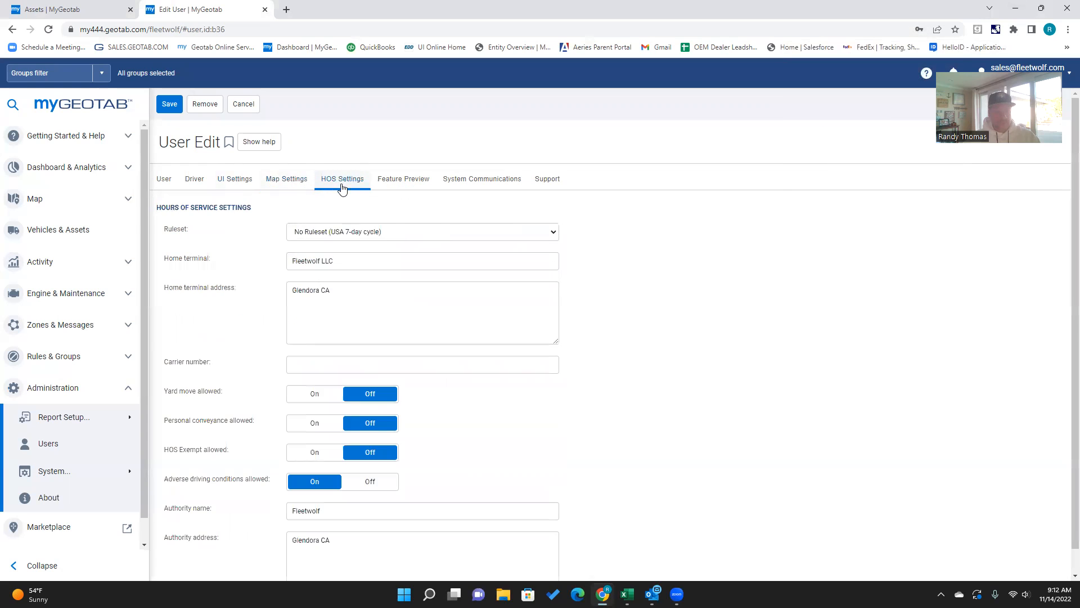
pyautogui.click(402, 235)
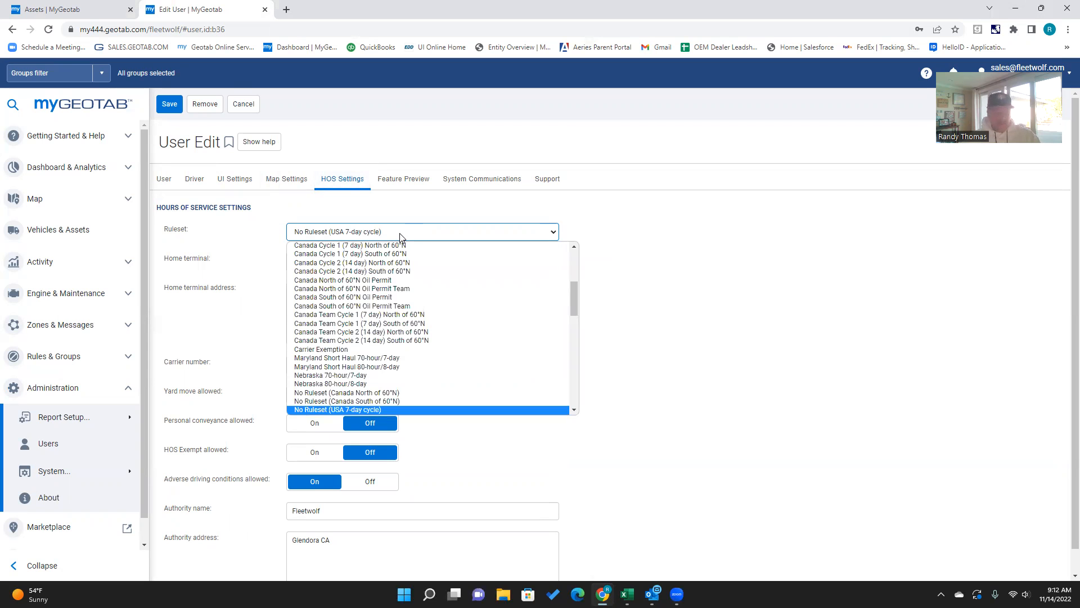
pyautogui.scroll(-5, 397, 341)
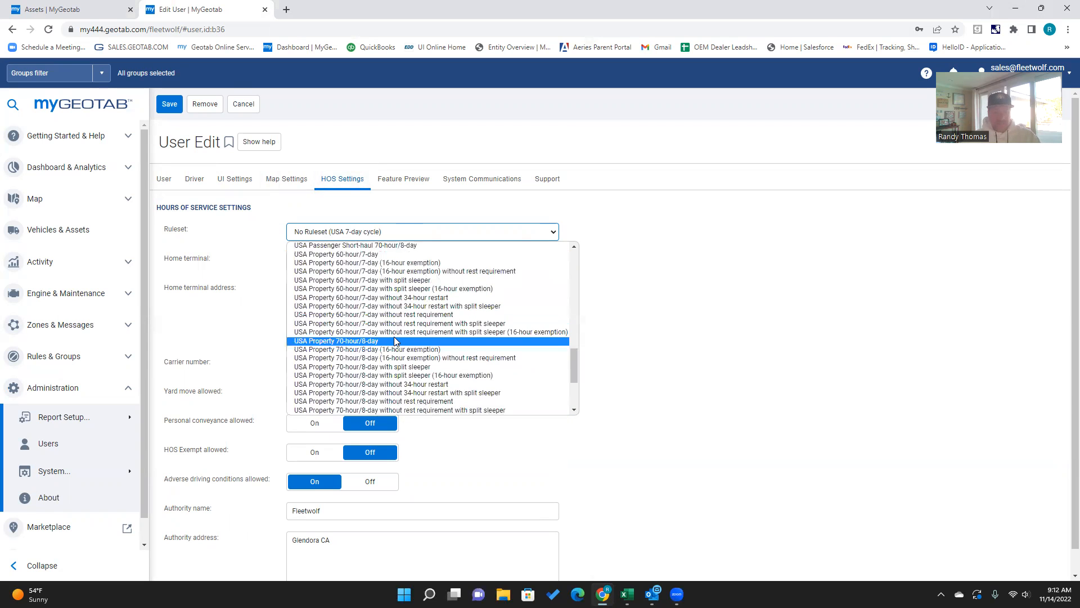
pyautogui.click(348, 344)
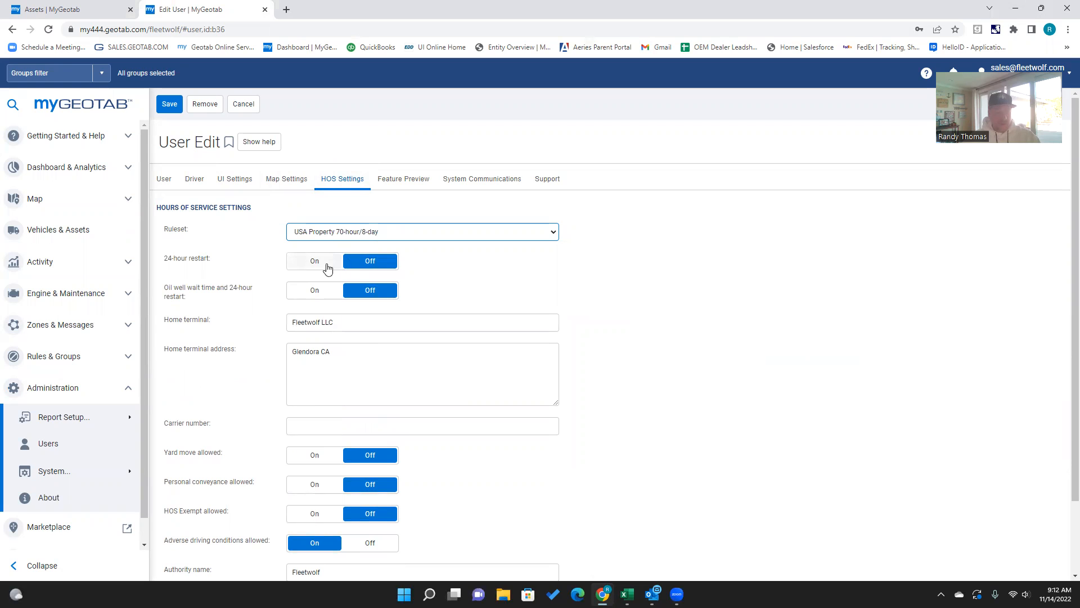
# Step: Enter dotnumber as the carrier number in the HOS settings
pyautogui.scroll(-1, 301, 294)
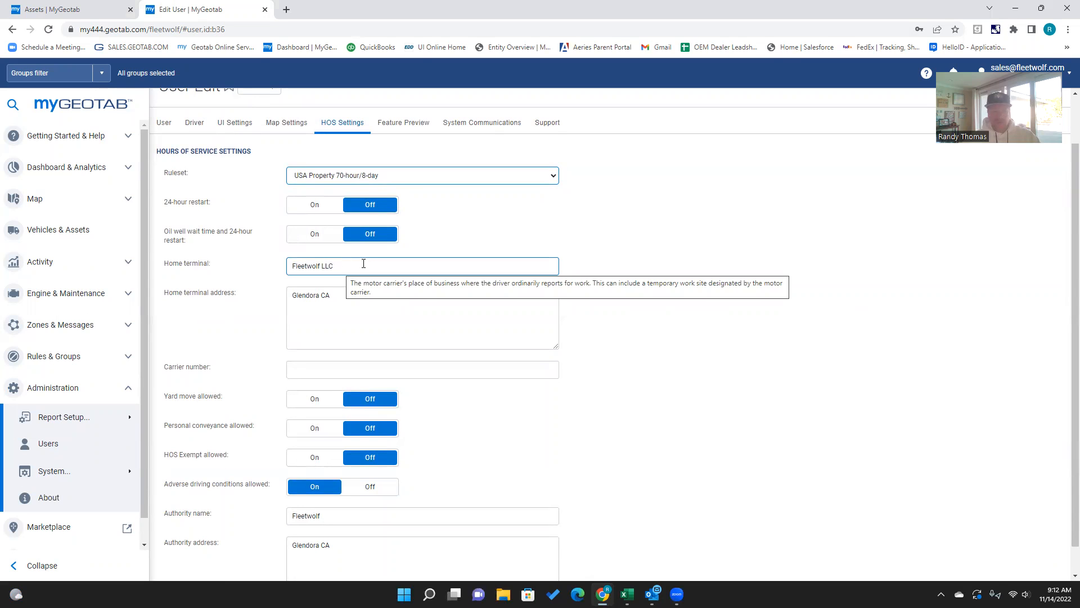
pyautogui.moveTo(342, 297); pyautogui.dragTo(250, 302)
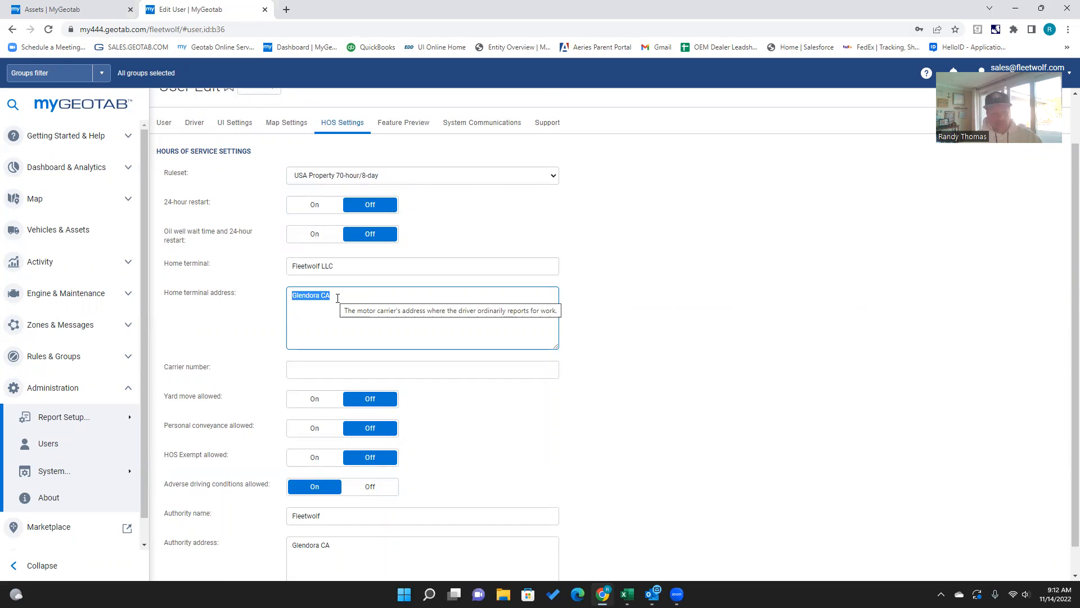
pyautogui.click(309, 368)
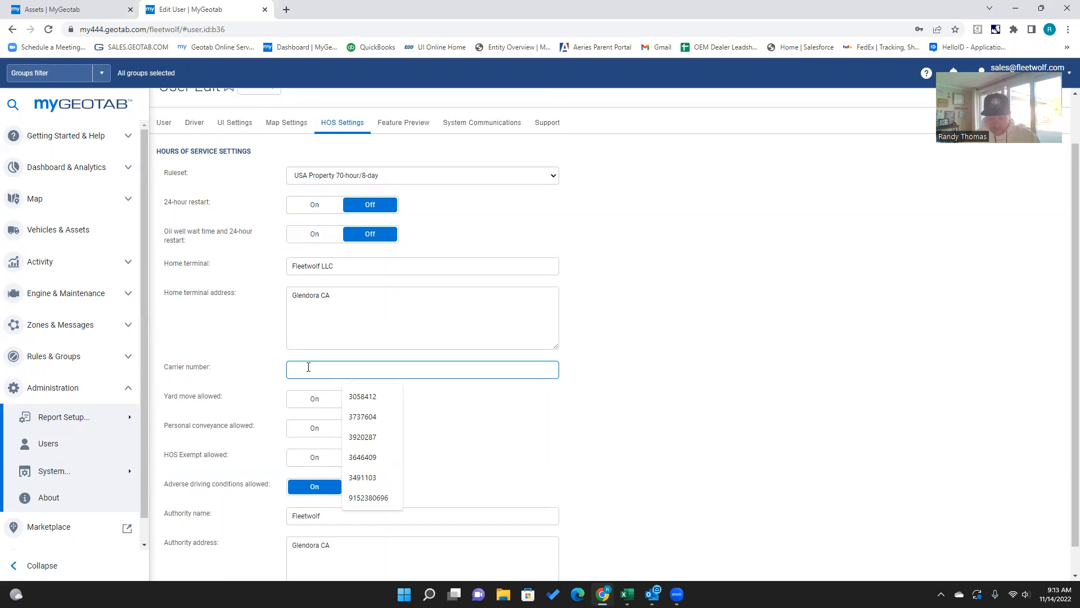
pyautogui.write('dotnumber')
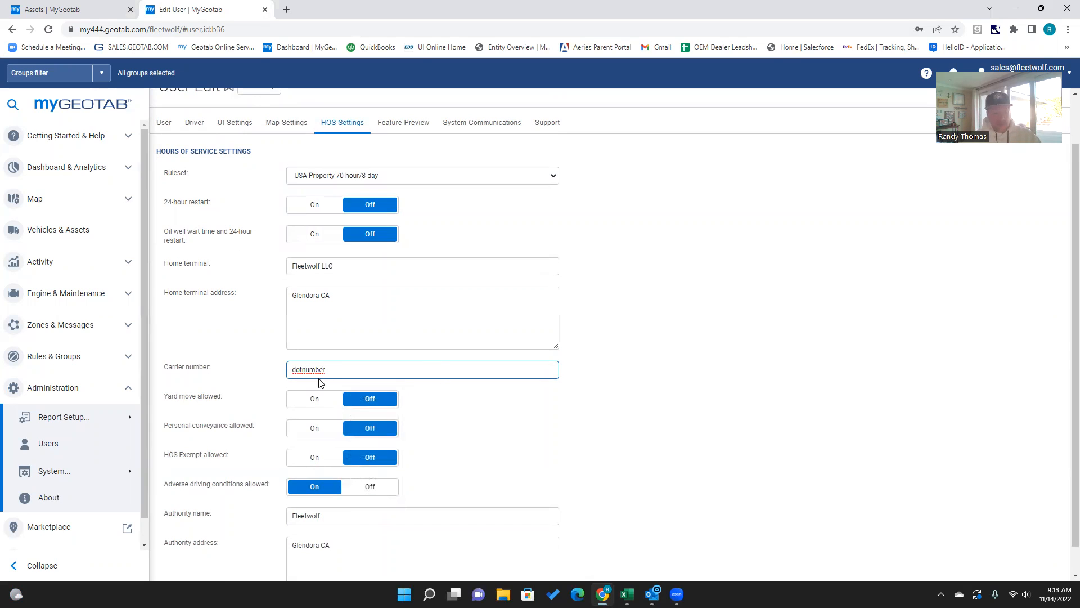
# Step: Allow yard move and personal conveyance for this driver
pyautogui.click(313, 400)
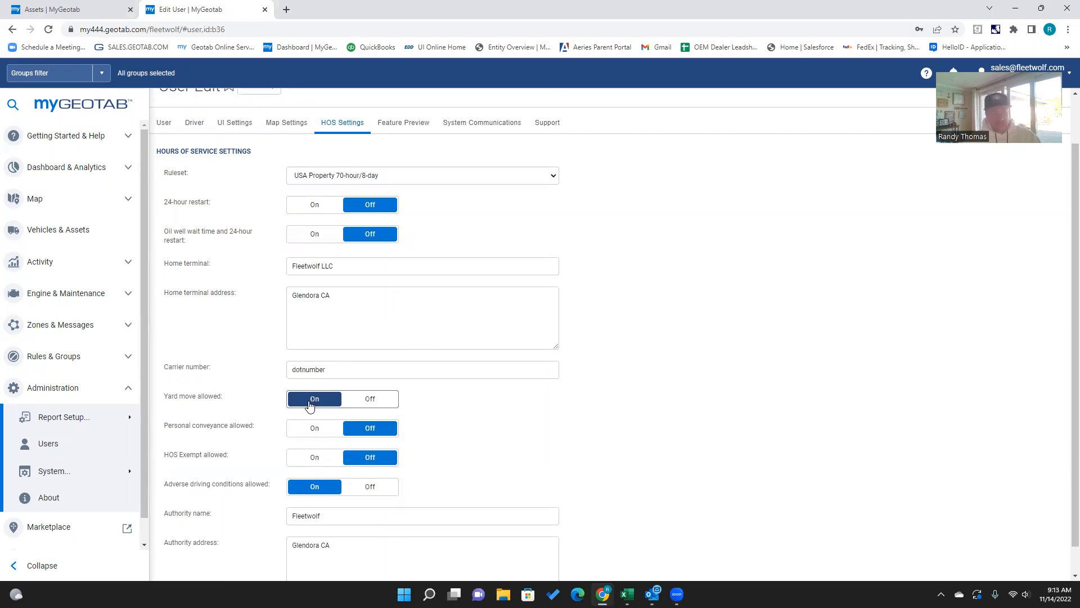
pyautogui.scroll(-1, 332, 436)
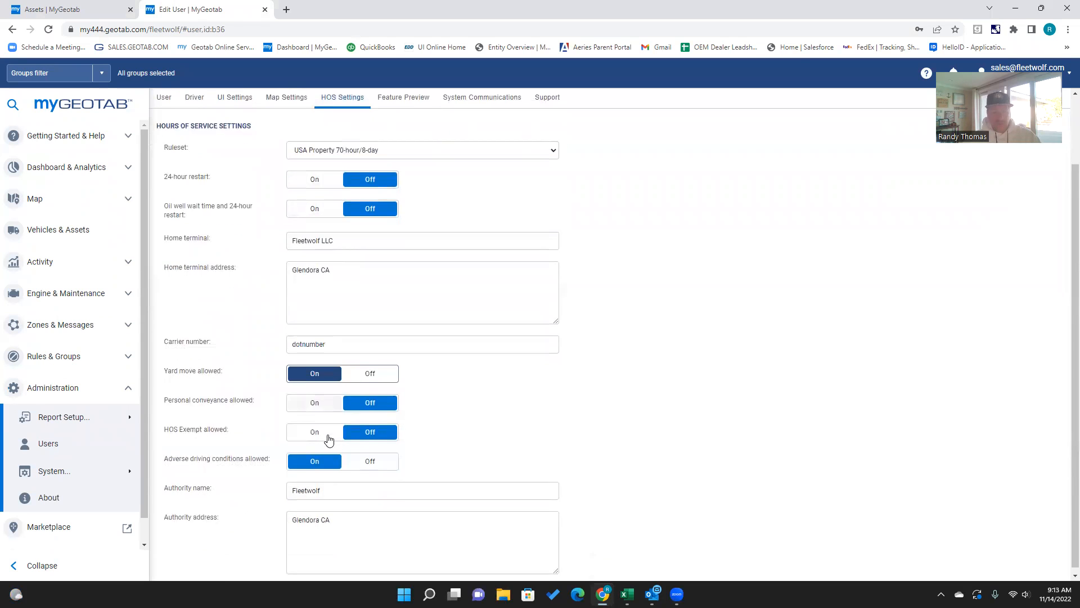
pyautogui.click(313, 400)
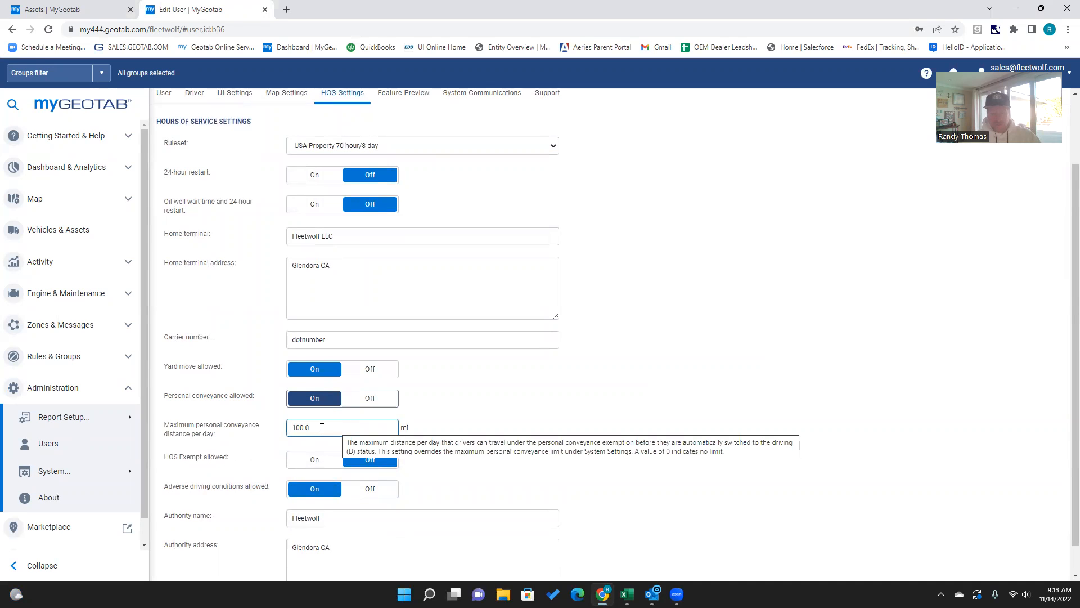
# Step: Set the maximum personal conveyance distance per day to 0 mi
pyautogui.moveTo(324, 428); pyautogui.dragTo(251, 429)
pyautogui.write('0')
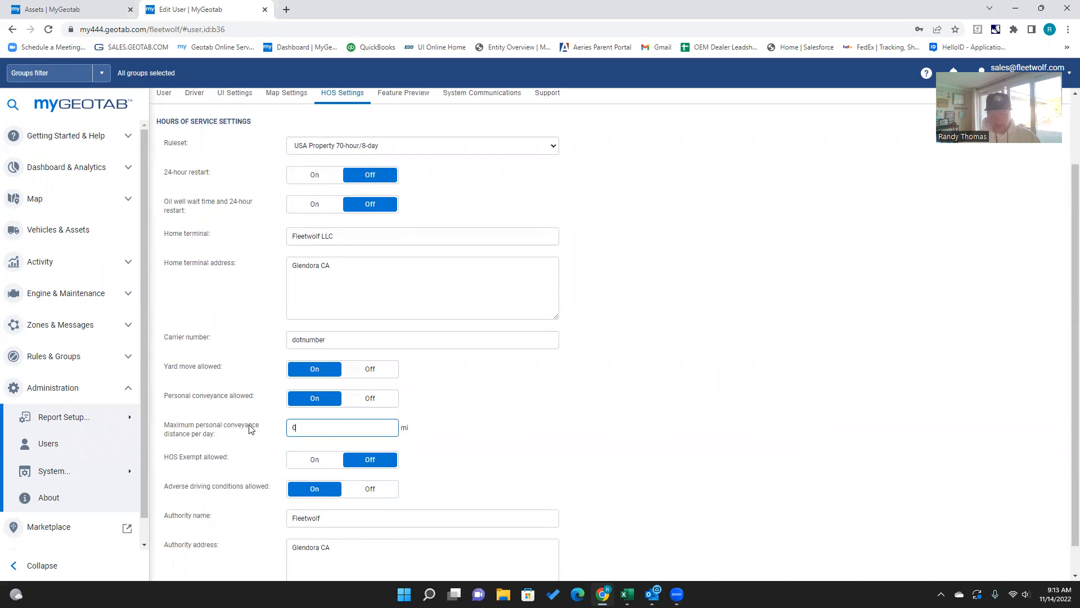
pyautogui.click(561, 435)
pyautogui.click(360, 428)
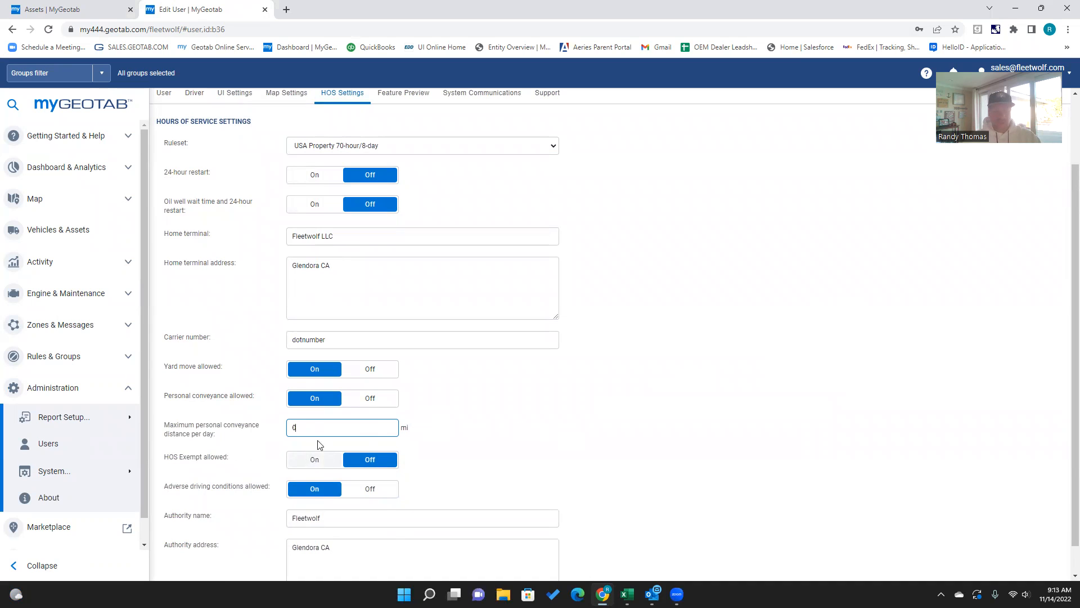
pyautogui.scroll(-1, 470, 474)
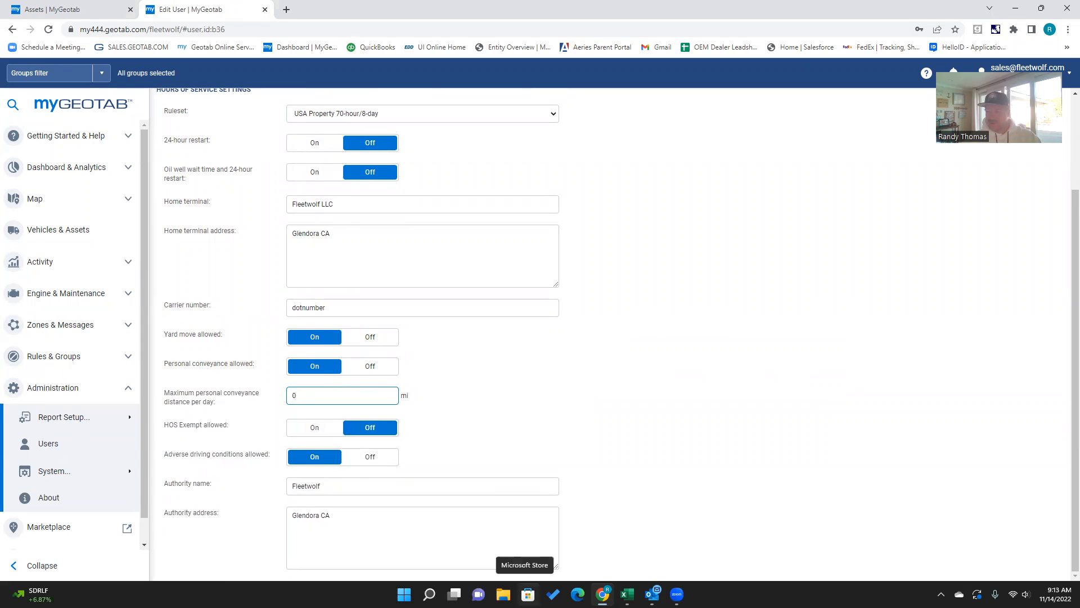
# Step: Change the authority name to Fleetwolf LLC
pyautogui.click(344, 483)
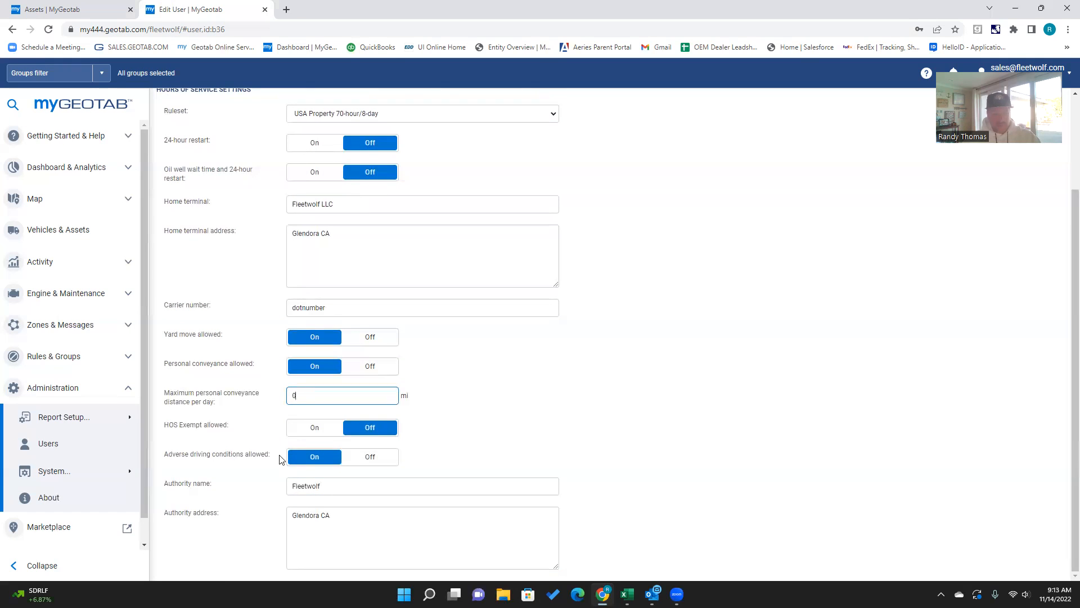
pyautogui.click(349, 484)
pyautogui.write('LLC')
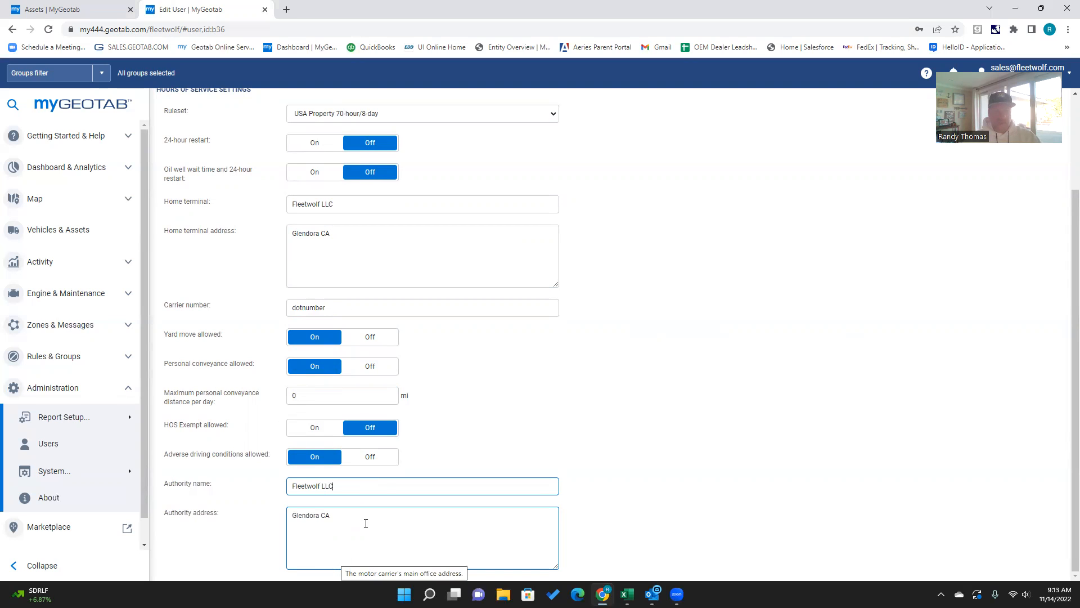
# Step: Save the user's settings and dismiss the browser's save-password prompt
pyautogui.scroll(3, 366, 523)
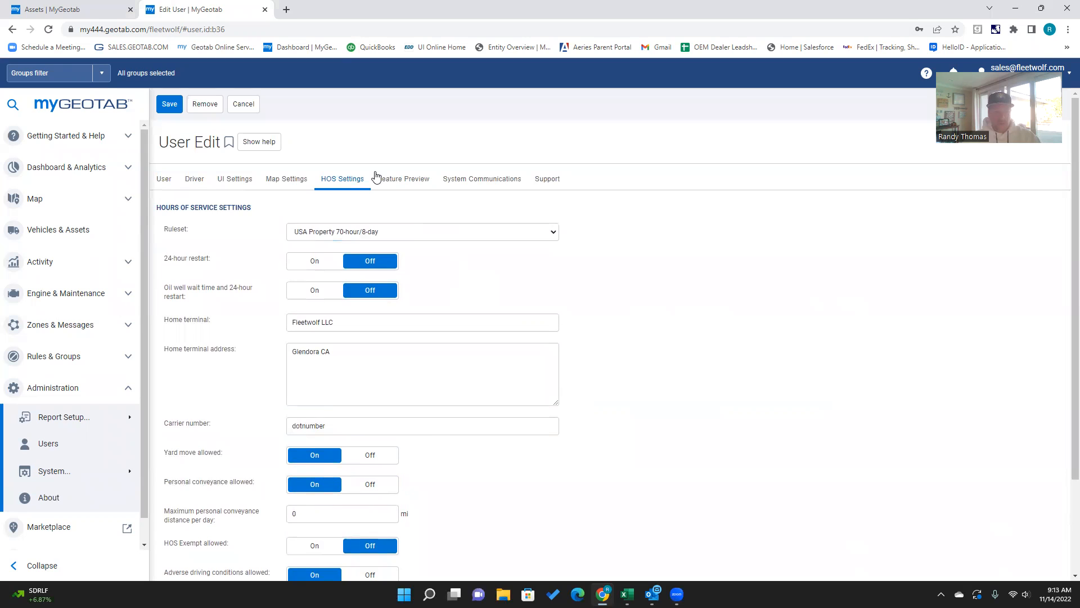
pyautogui.click(168, 104)
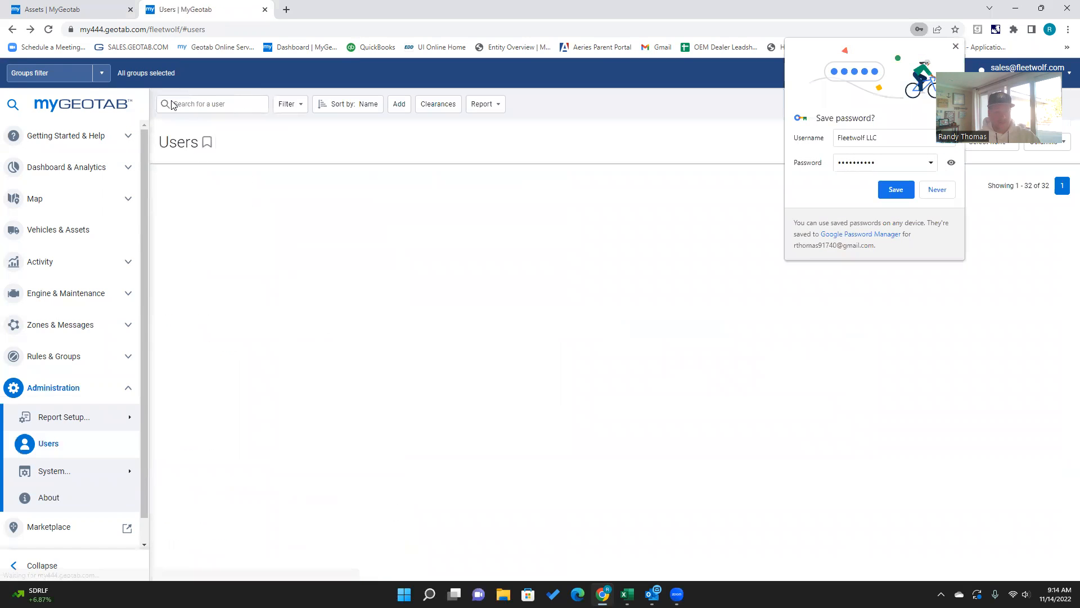
pyautogui.click(957, 47)
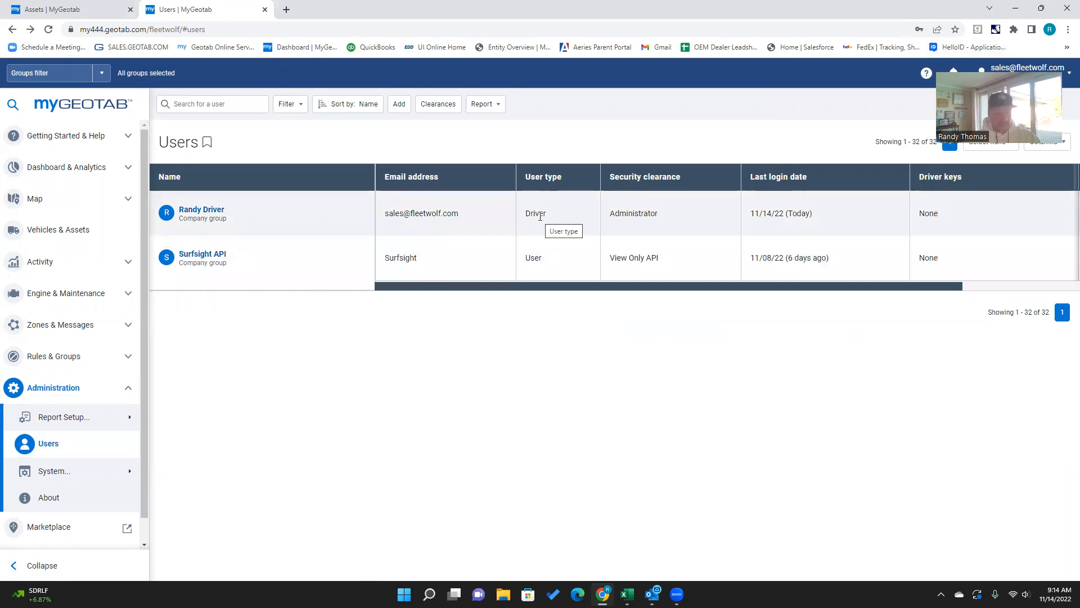
# Step: Rename the vehicle asset G95MVXSSFW6R as AZ Toyota, save it, and dismiss the save-password prompt
pyautogui.click(66, 231)
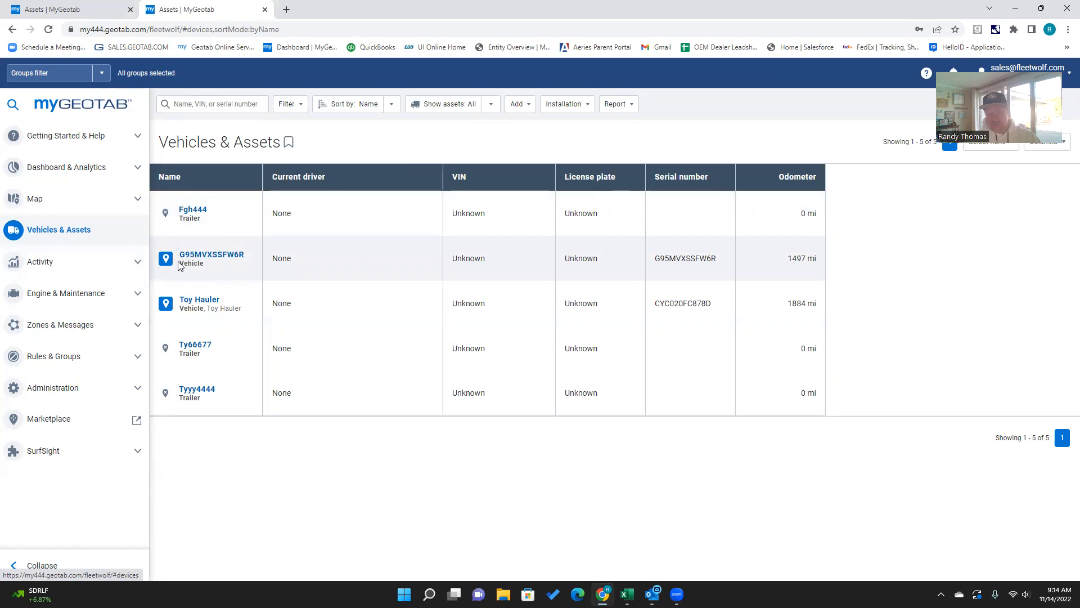
pyautogui.click(209, 260)
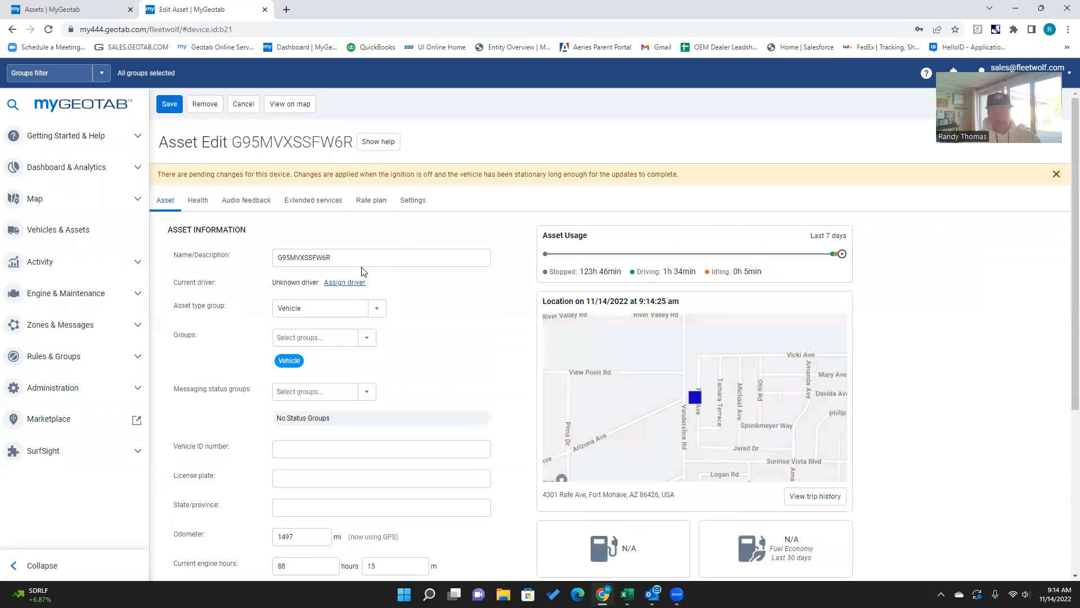
pyautogui.write('AZ Toyota')
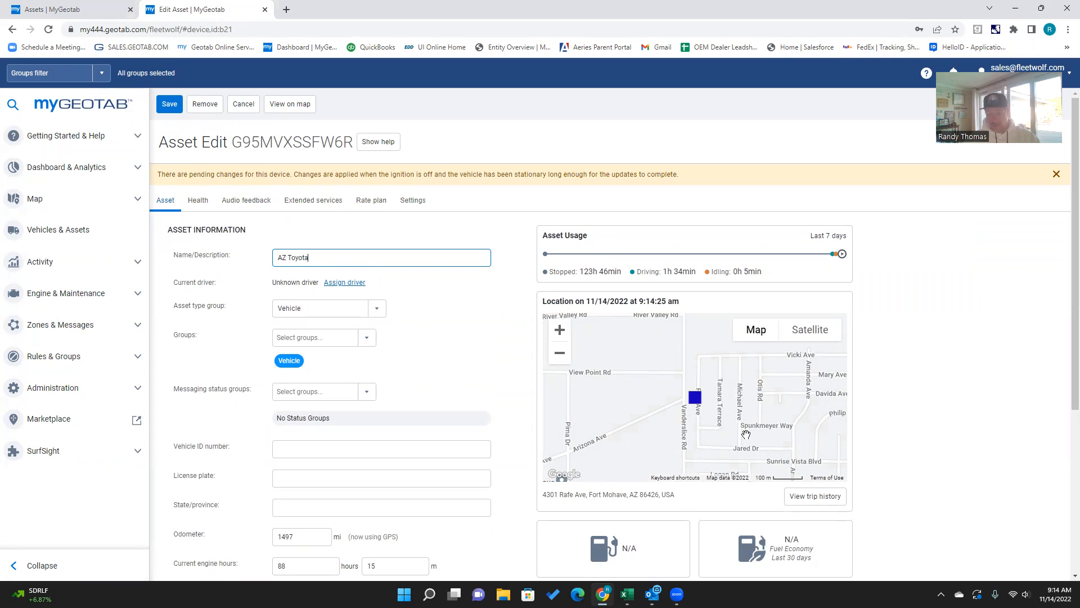
pyautogui.click(170, 104)
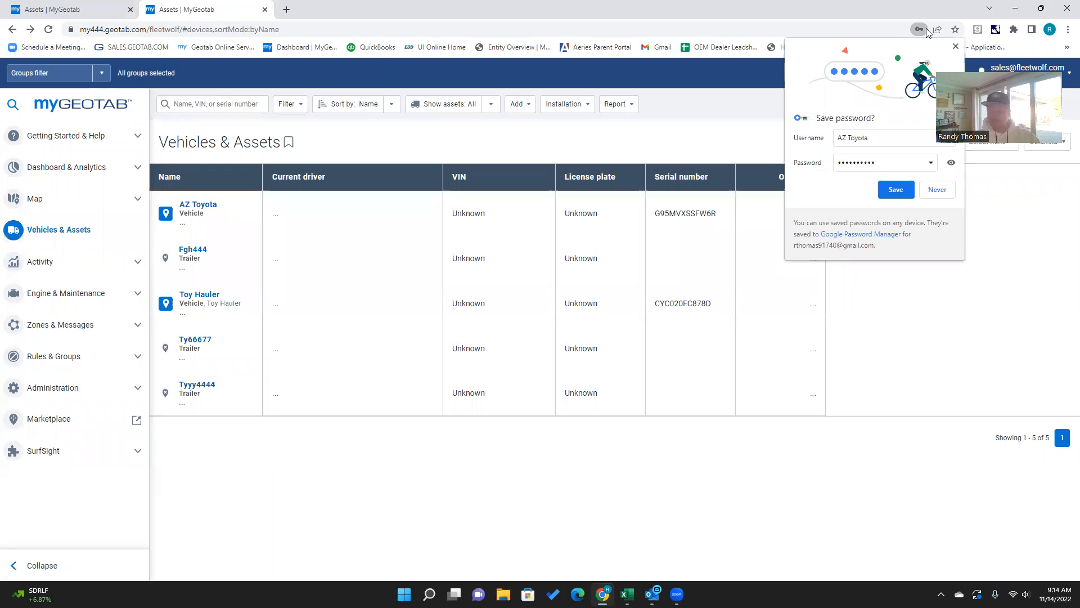
pyautogui.click(956, 47)
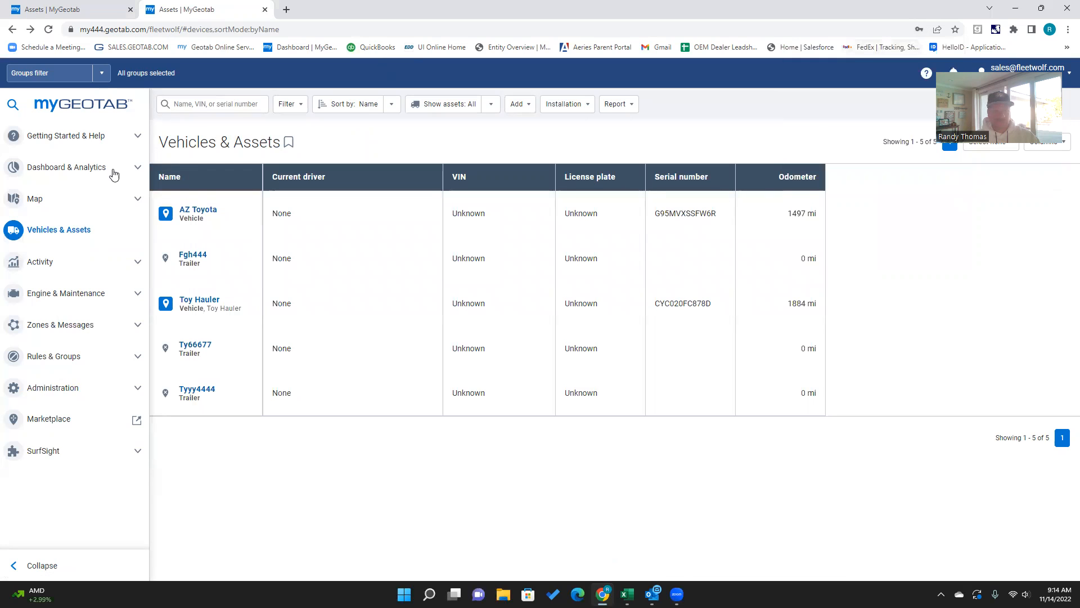
# Step: Open the live map and zoom in on the AZ Toyota vehicle's location
pyautogui.click(50, 204)
pyautogui.click(47, 227)
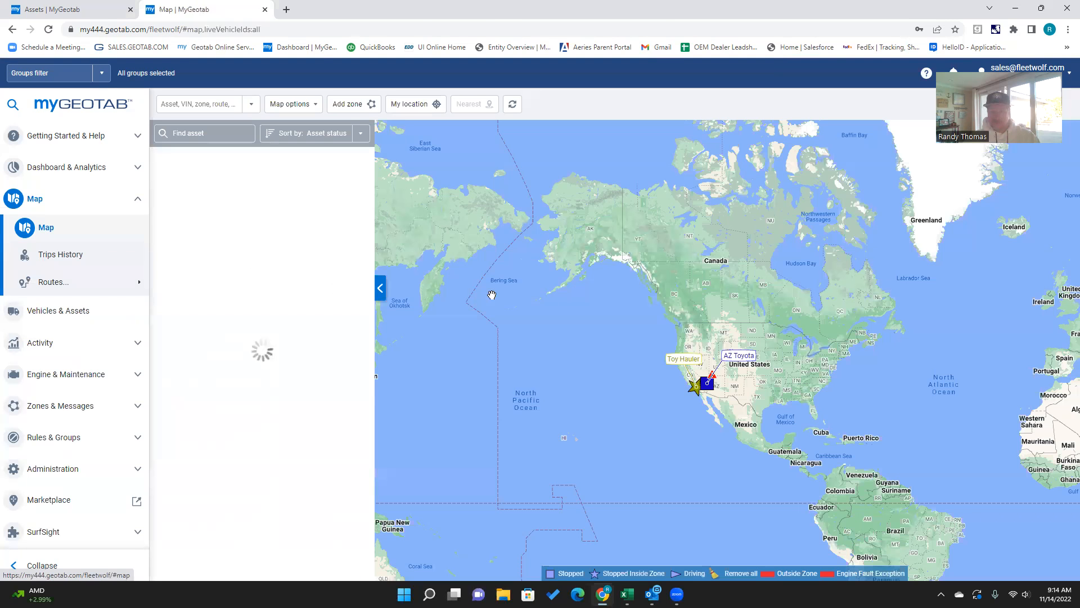
pyautogui.moveTo(708, 383)
pyautogui.scroll(2, 721, 389)
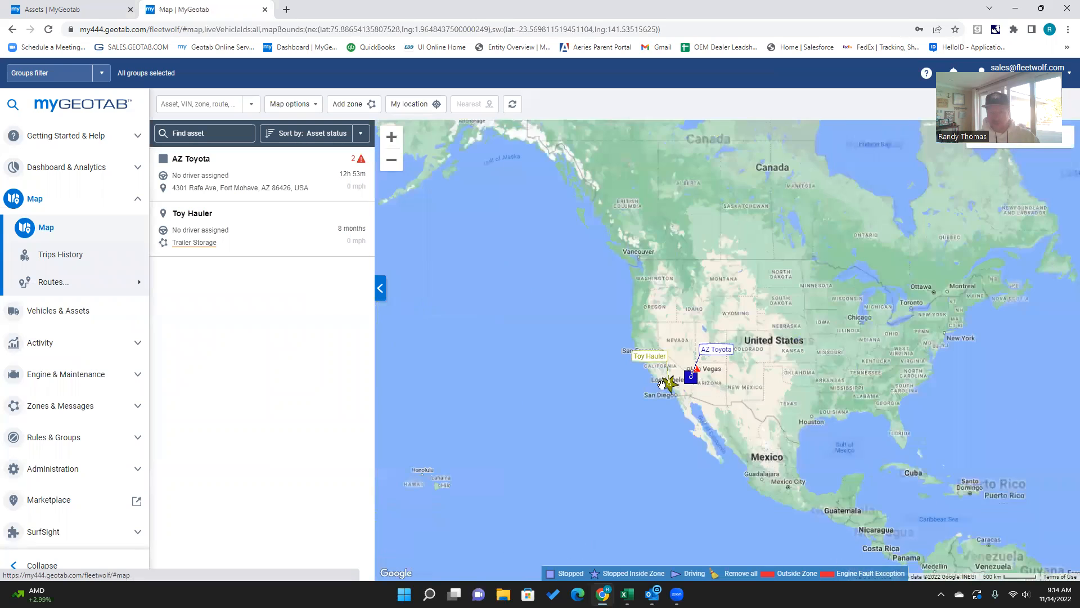
pyautogui.scroll(3, 647, 326)
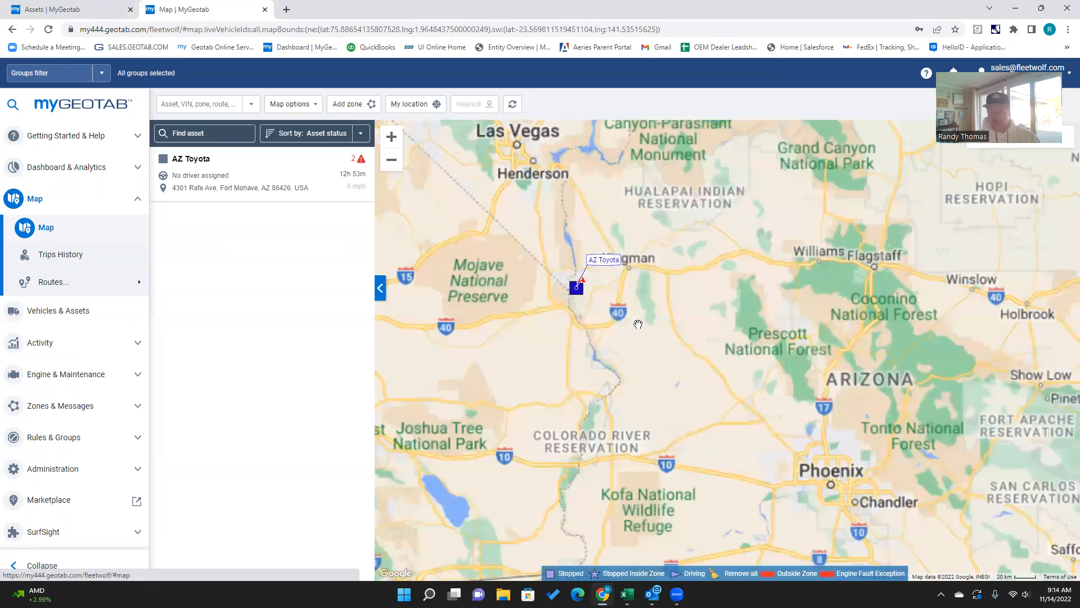